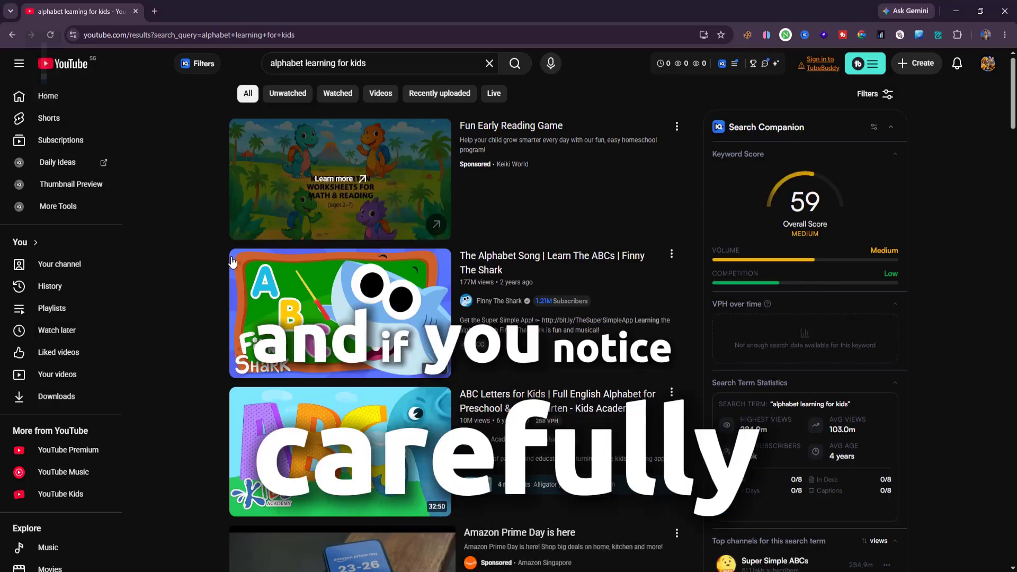
Step: Look through the YouTube search results for "alphabet learning for kids"
{"action": "scroll", "coordinate": [542, 294], "scroll_direction": "down", "scroll_amount": 2}
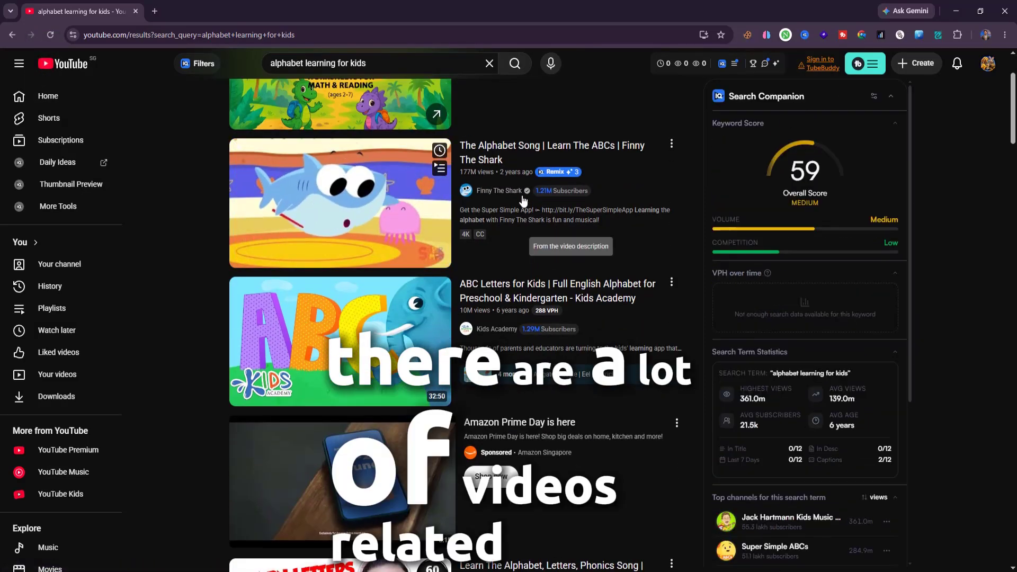
{"action": "scroll", "coordinate": [475, 181], "scroll_direction": "down", "scroll_amount": 2}
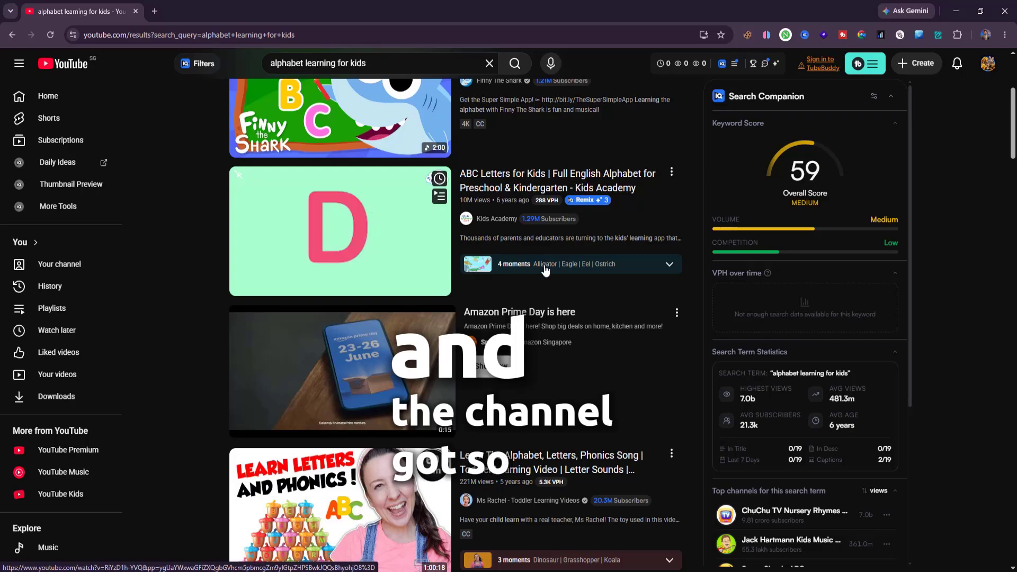
{"action": "scroll", "coordinate": [545, 270], "scroll_direction": "down", "scroll_amount": 6}
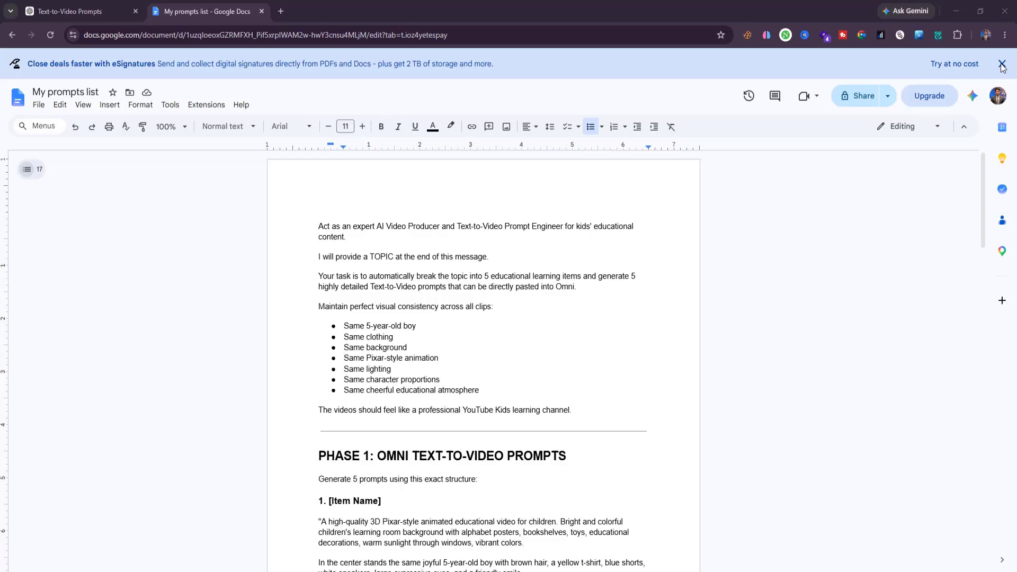
Step: Copy the entire prompt from the "My prompts list" document, through the topic placeholder, and switch to the ChatGPT conversation
{"action": "left_click", "coordinate": [1002, 64]}
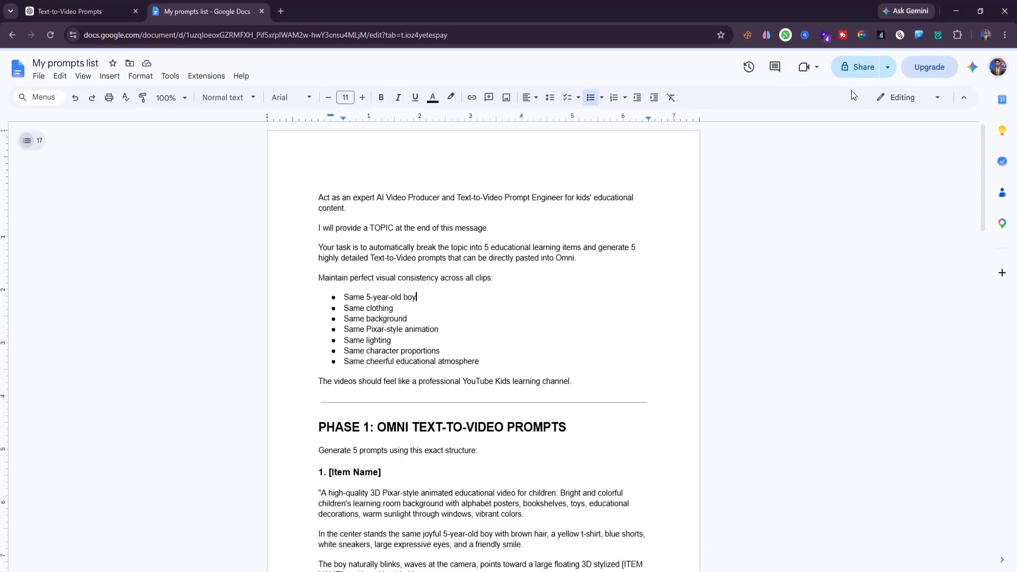
{"action": "left_click", "coordinate": [416, 294]}
{"action": "left_click_drag", "start_coordinate": [317, 195], "coordinate": [384, 470]}
{"action": "scroll", "coordinate": [572, 466], "scroll_direction": "down", "scroll_amount": 4}
{"action": "scroll", "coordinate": [570, 465], "scroll_direction": "down", "scroll_amount": 15}
{"action": "left_click_drag", "start_coordinate": [571, 466], "coordinate": [425, 436]}
{"action": "scroll", "coordinate": [425, 437], "scroll_direction": "up", "scroll_amount": 1}
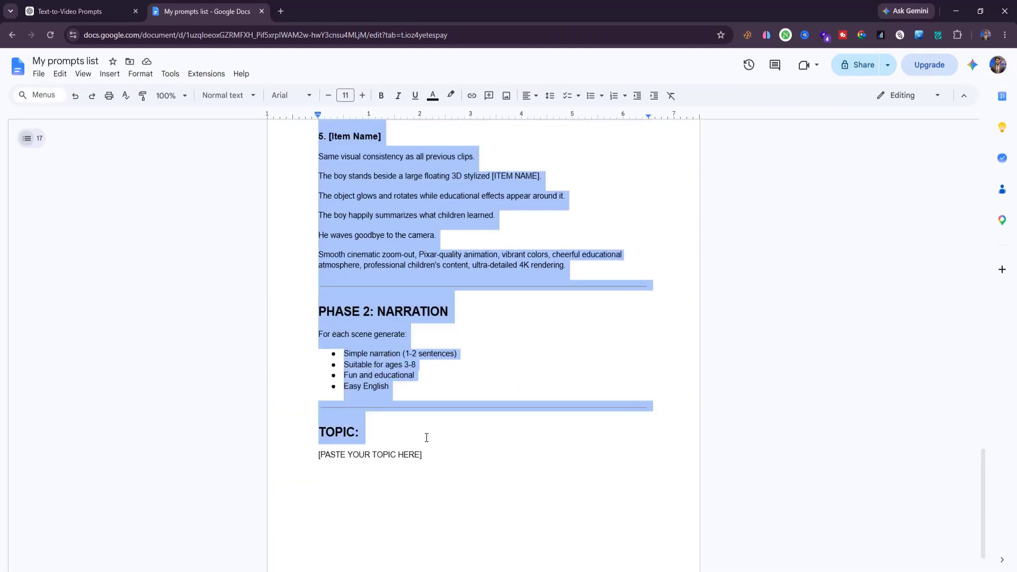
{"action": "right_click", "coordinate": [373, 260]}
{"action": "left_click", "coordinate": [399, 286]}
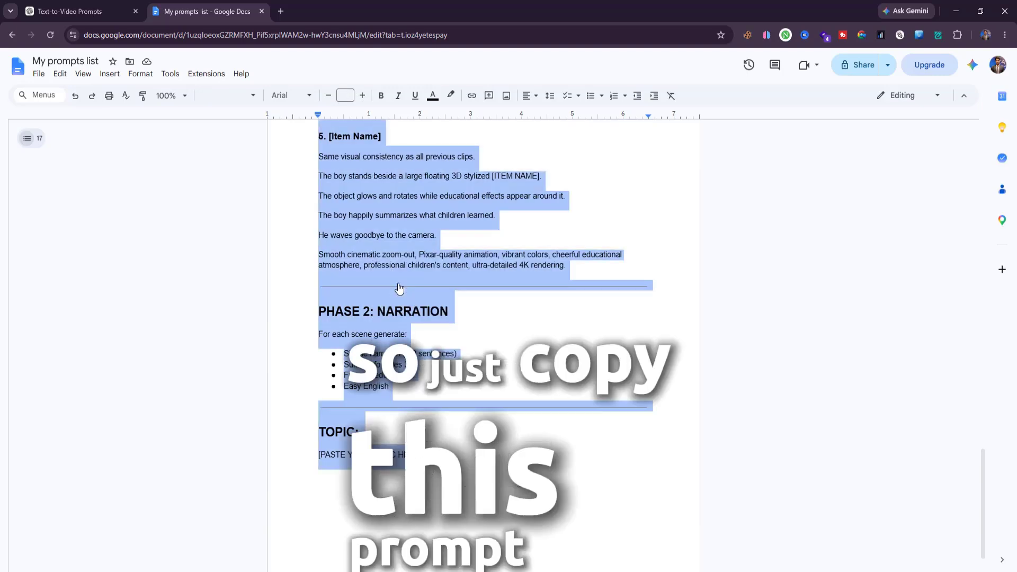
{"action": "left_click", "coordinate": [89, 6]}
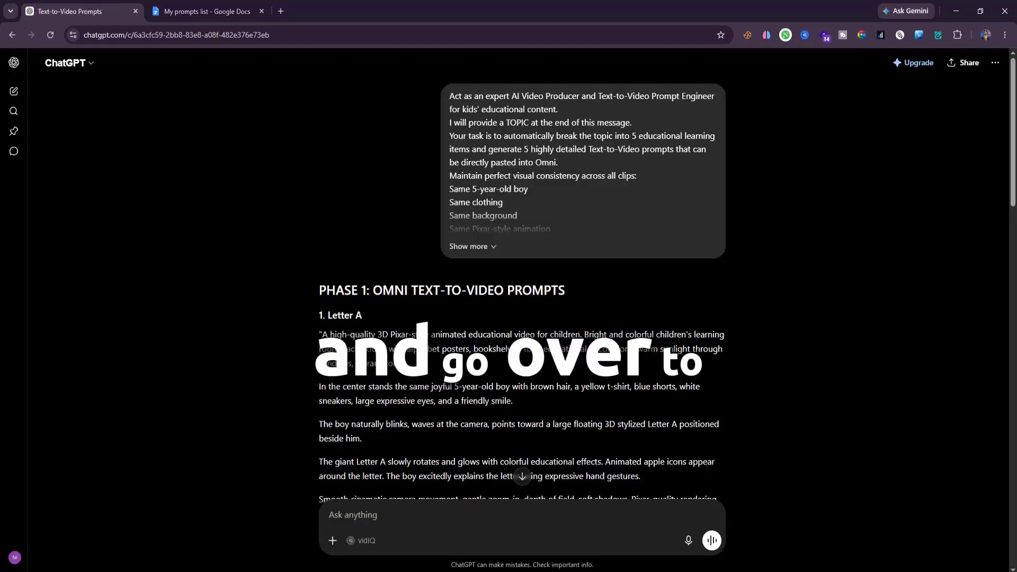
Step: Paste the copied prompt into the message box and select its "[PASTE YOUR TOPIC HERE]" placeholder
{"action": "right_click", "coordinate": [350, 515]}
{"action": "left_click", "coordinate": [371, 392]}
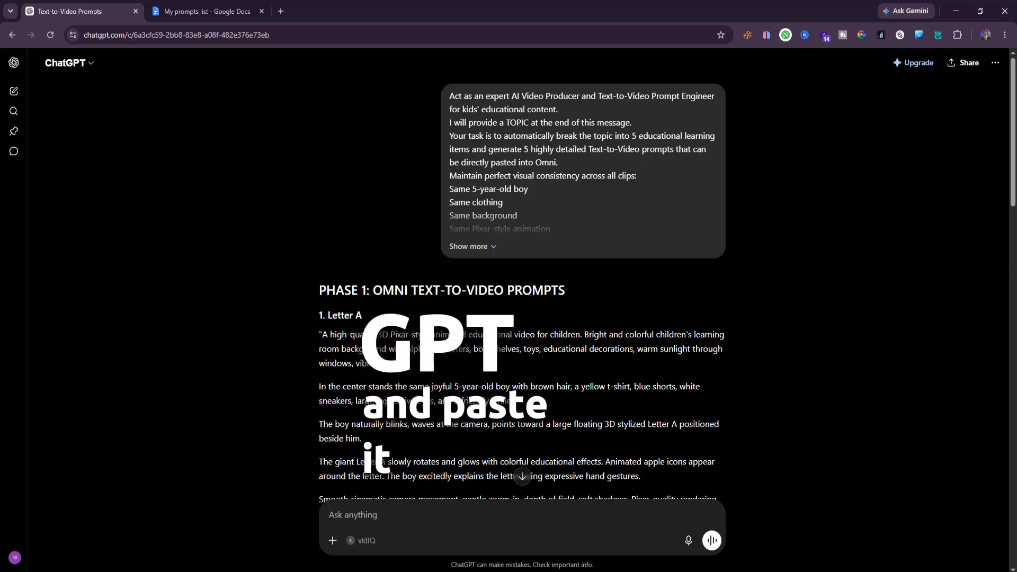
{"action": "scroll", "coordinate": [416, 495], "scroll_direction": "down", "scroll_amount": 10}
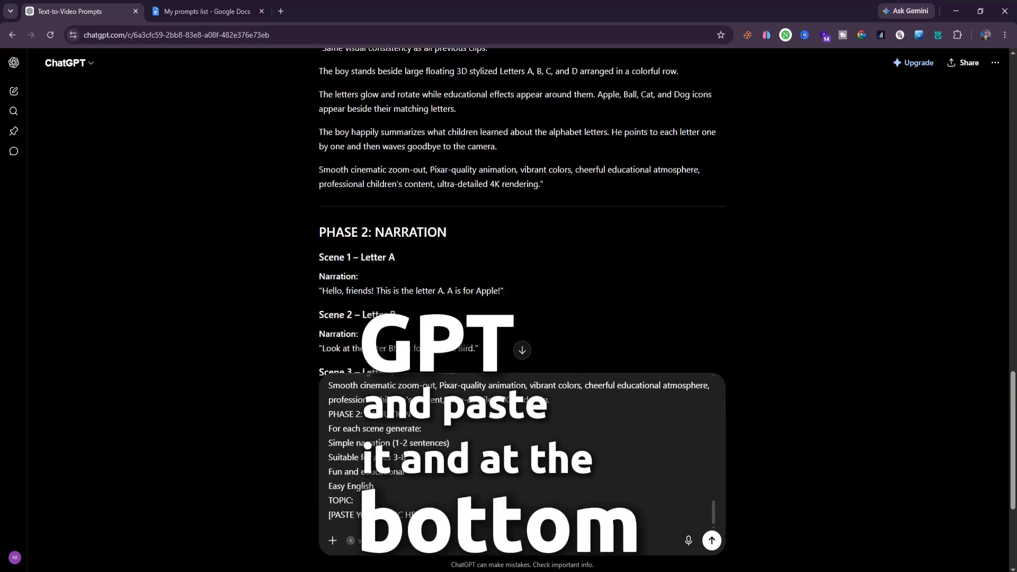
{"action": "left_click_drag", "start_coordinate": [428, 515], "coordinate": [341, 515]}
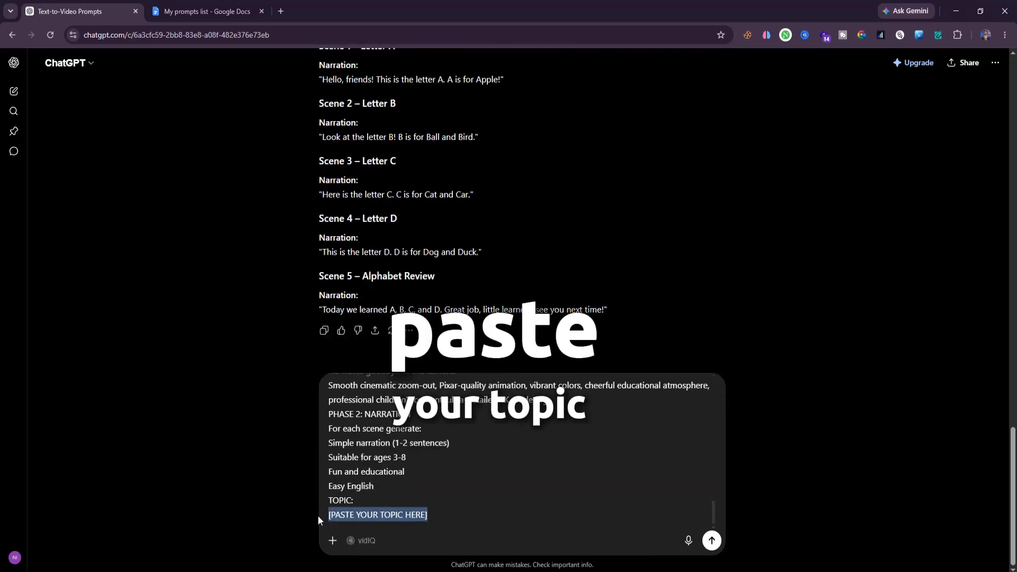
{"action": "left_click", "coordinate": [391, 515]}
{"action": "left_click_drag", "start_coordinate": [425, 515], "coordinate": [337, 517]}
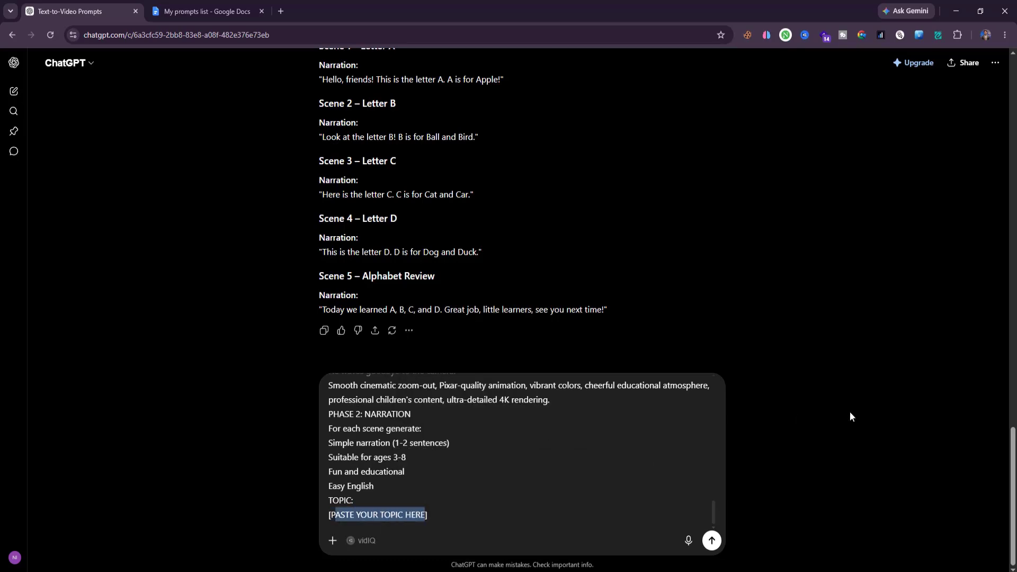
Step: Clear the whole pasted prompt from the message box
{"action": "scroll", "coordinate": [797, 421], "scroll_direction": "up", "scroll_amount": 15}
{"action": "triple_click", "coordinate": [476, 511]}
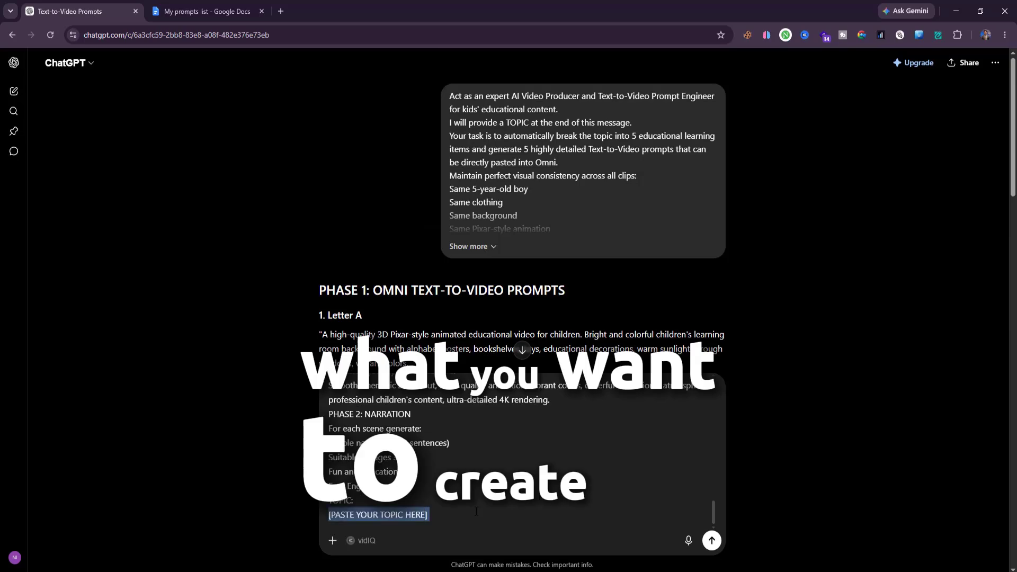
{"action": "key", "text": "ctrl+a"}
{"action": "key", "text": "ctrl+x"}
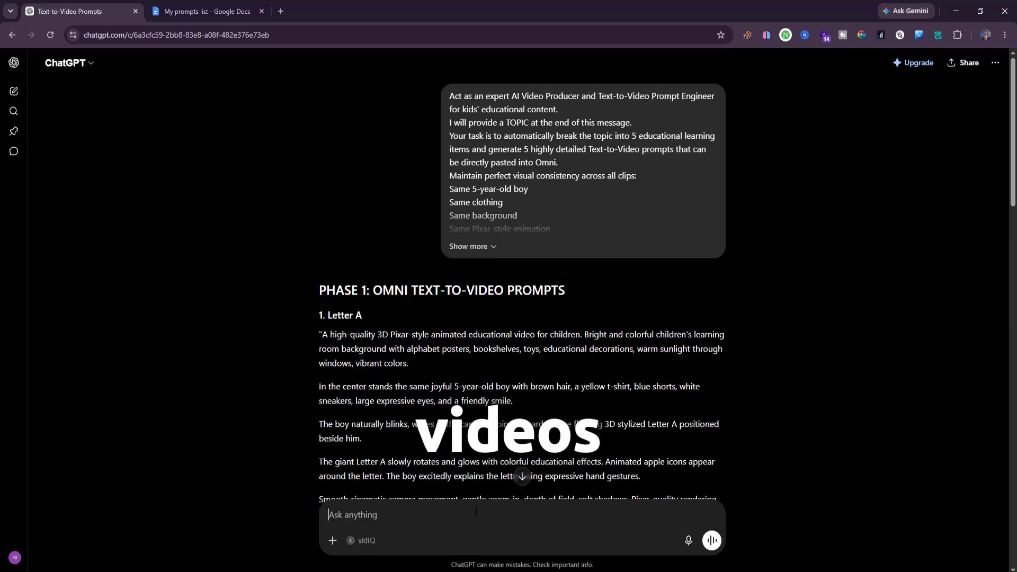
Step: Expand the sent prompt and examine its topic line, the generated text-to-video prompts and the narration
{"action": "left_click", "coordinate": [498, 245]}
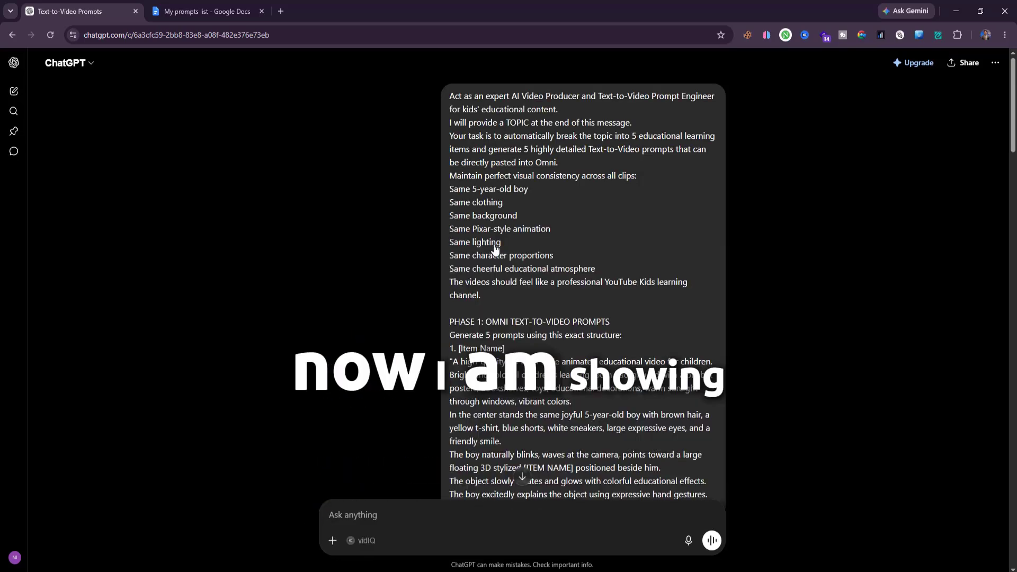
{"action": "scroll", "coordinate": [498, 244], "scroll_direction": "down", "scroll_amount": 4}
{"action": "scroll", "coordinate": [499, 366], "scroll_direction": "up", "scroll_amount": 7}
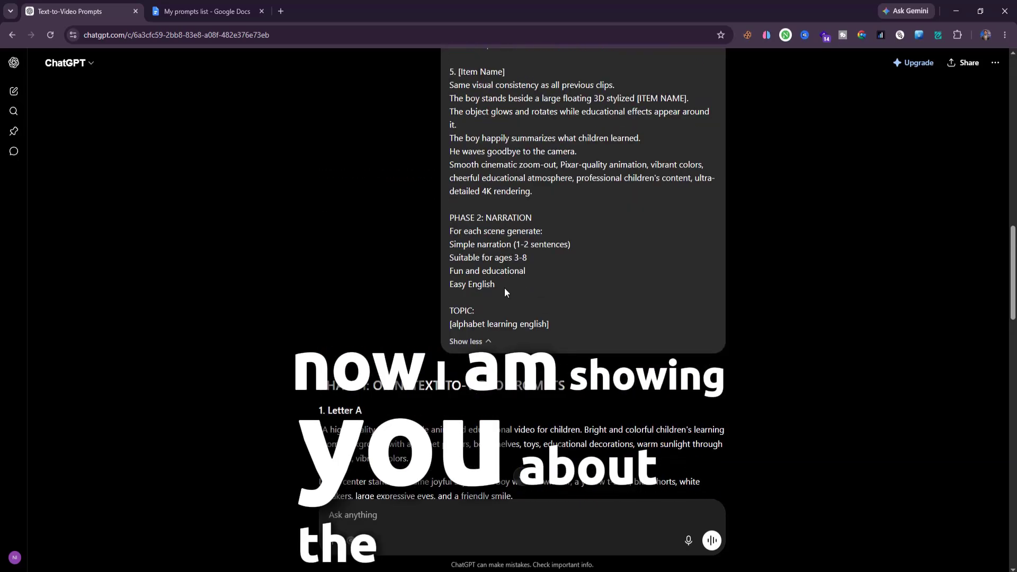
{"action": "scroll", "coordinate": [493, 389], "scroll_direction": "down", "scroll_amount": 1}
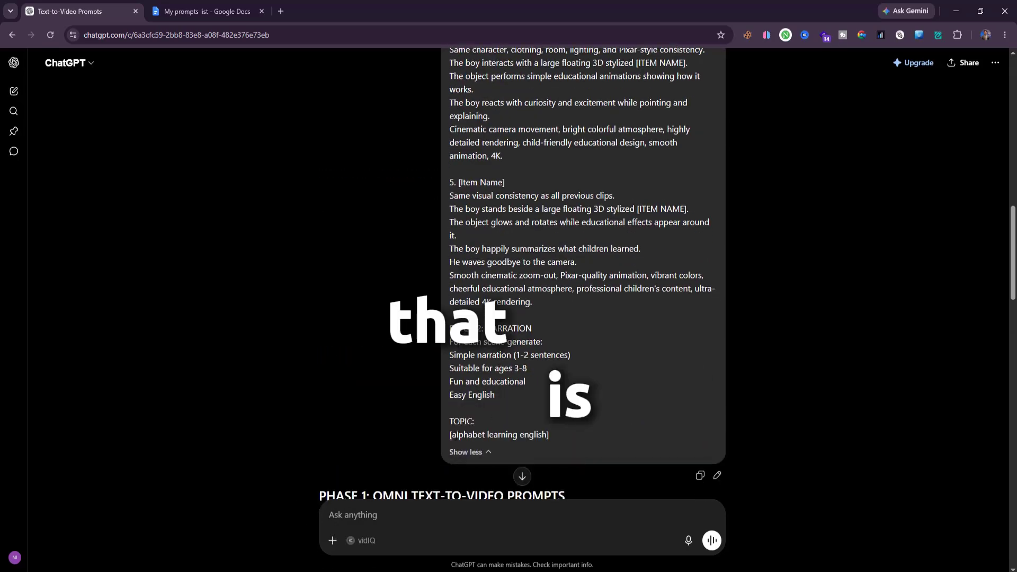
{"action": "left_click_drag", "start_coordinate": [453, 435], "coordinate": [550, 436]}
{"action": "left_click", "coordinate": [328, 350]}
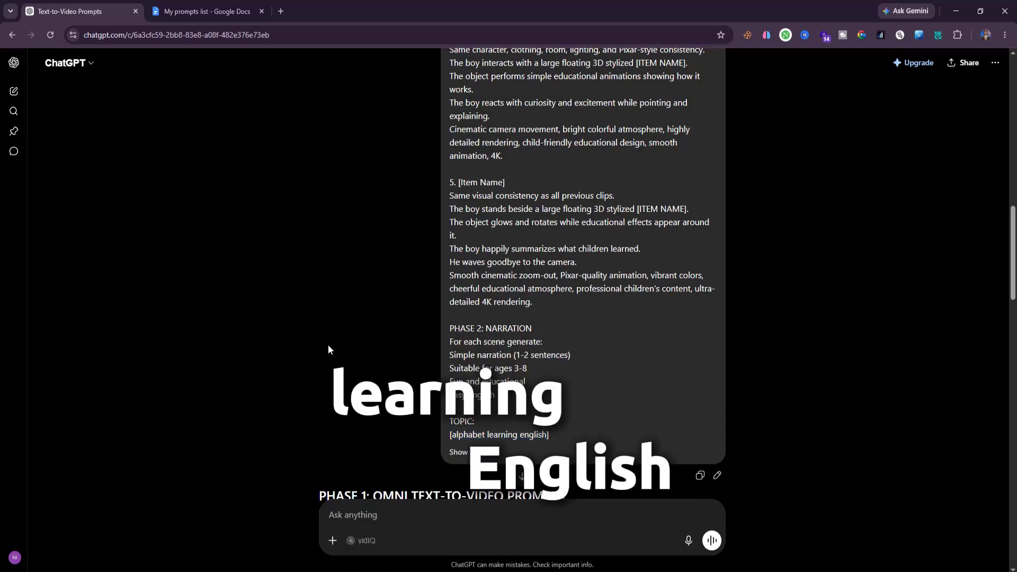
{"action": "scroll", "coordinate": [328, 350], "scroll_direction": "down", "scroll_amount": 8}
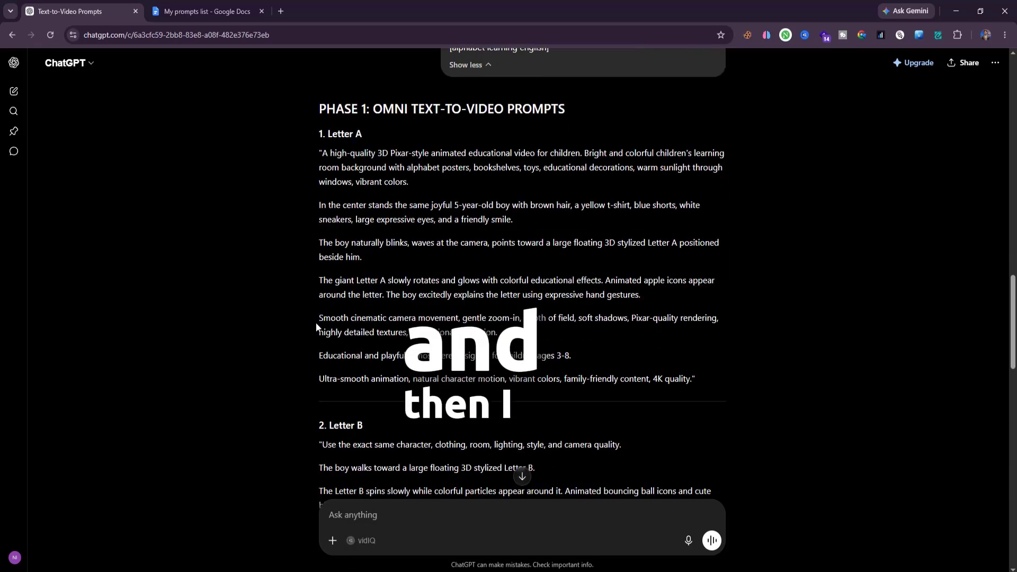
{"action": "scroll", "coordinate": [316, 323], "scroll_direction": "down", "scroll_amount": 15}
{"action": "scroll", "coordinate": [316, 327], "scroll_direction": "up", "scroll_amount": 15}
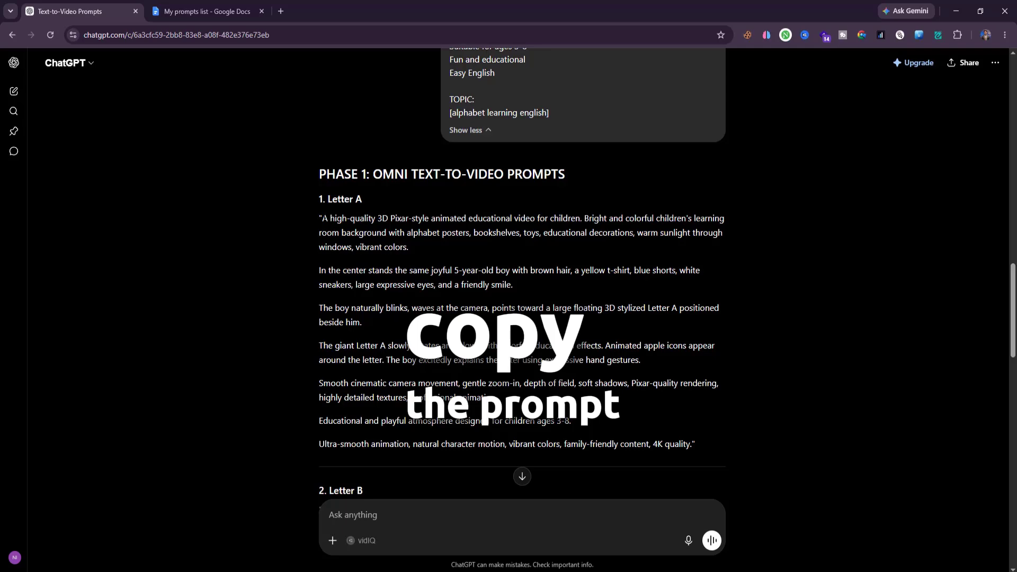
Step: Copy the full Letter A text-to-video prompt from the response
{"action": "left_click_drag", "start_coordinate": [361, 233], "coordinate": [691, 334]}
{"action": "scroll", "coordinate": [480, 306], "scroll_direction": "down", "scroll_amount": 2}
{"action": "right_click", "coordinate": [439, 176]}
{"action": "left_click", "coordinate": [458, 186]}
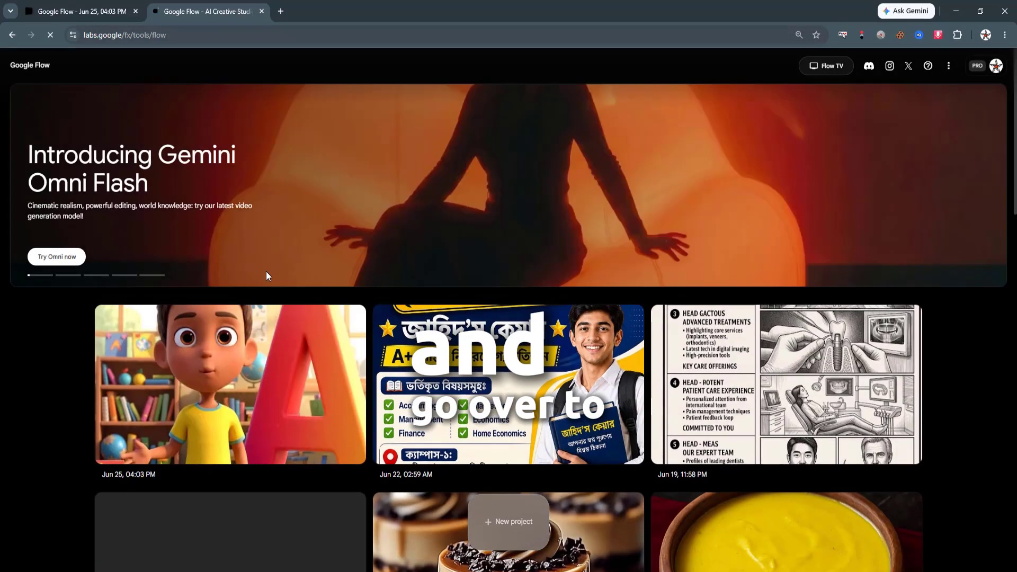
Step: Create a new project in Google Flow and paste the Letter A prompt as plain text into its prompt box
{"action": "left_click", "coordinate": [508, 521]}
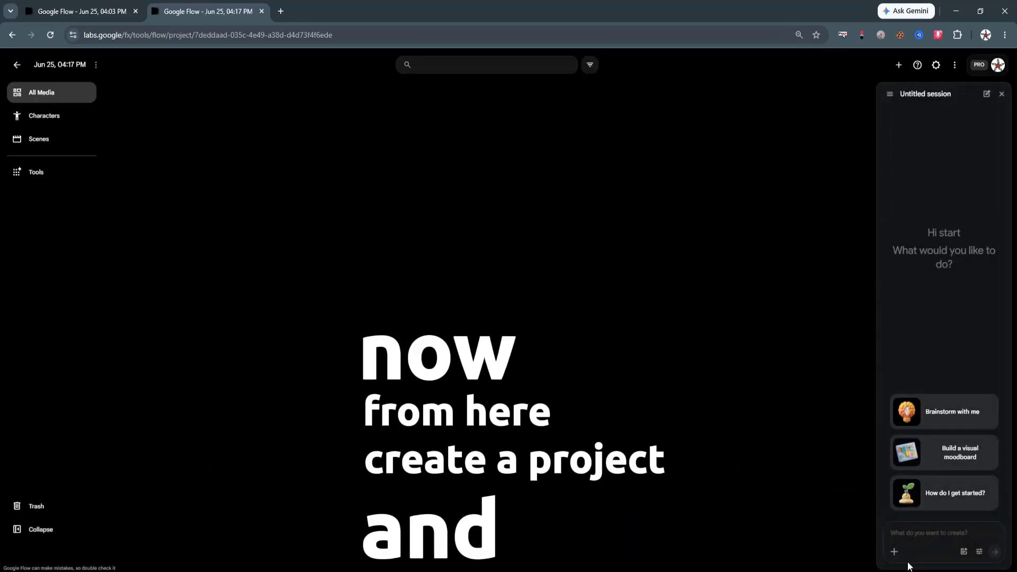
{"action": "right_click", "coordinate": [921, 533]}
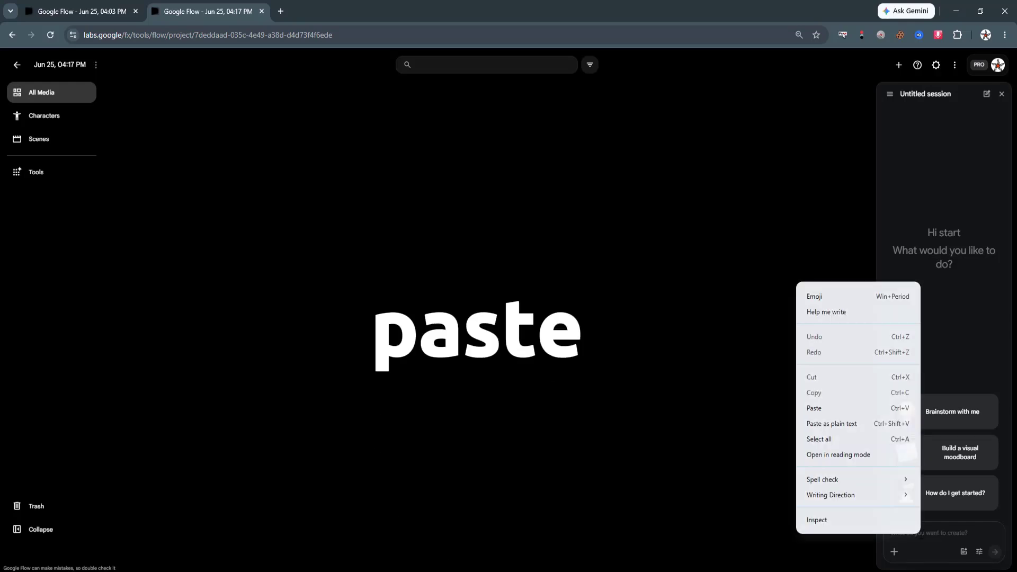
{"action": "left_click", "coordinate": [864, 423]}
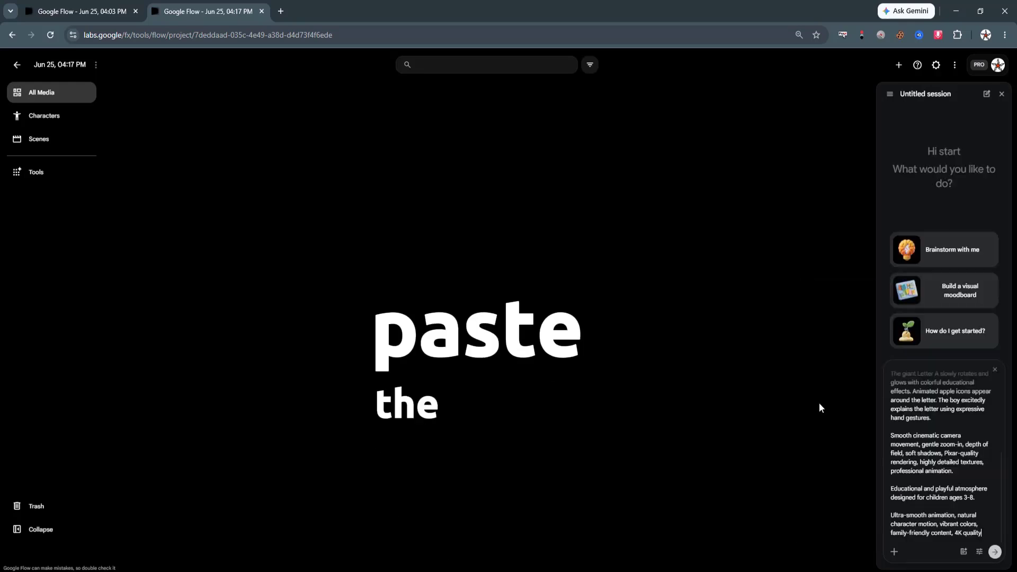
Step: Set the agent's video generation defaults to 9:16 and the Veo 3.1 - Lite model, and save them
{"action": "left_click", "coordinate": [979, 552]}
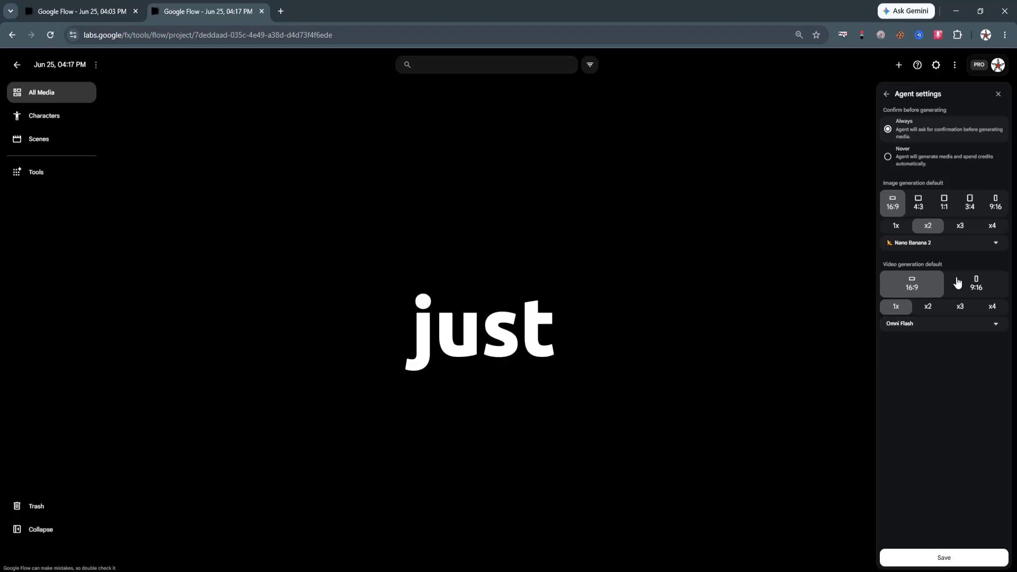
{"action": "left_click", "coordinate": [981, 290]}
{"action": "left_click", "coordinate": [912, 295]}
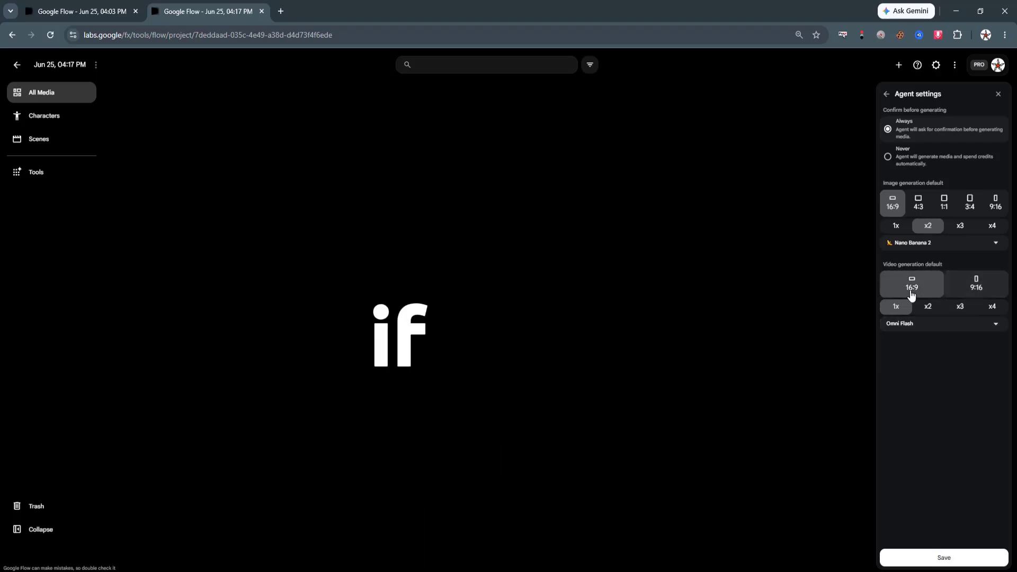
{"action": "left_click", "coordinate": [972, 292]}
{"action": "left_click", "coordinate": [919, 324]}
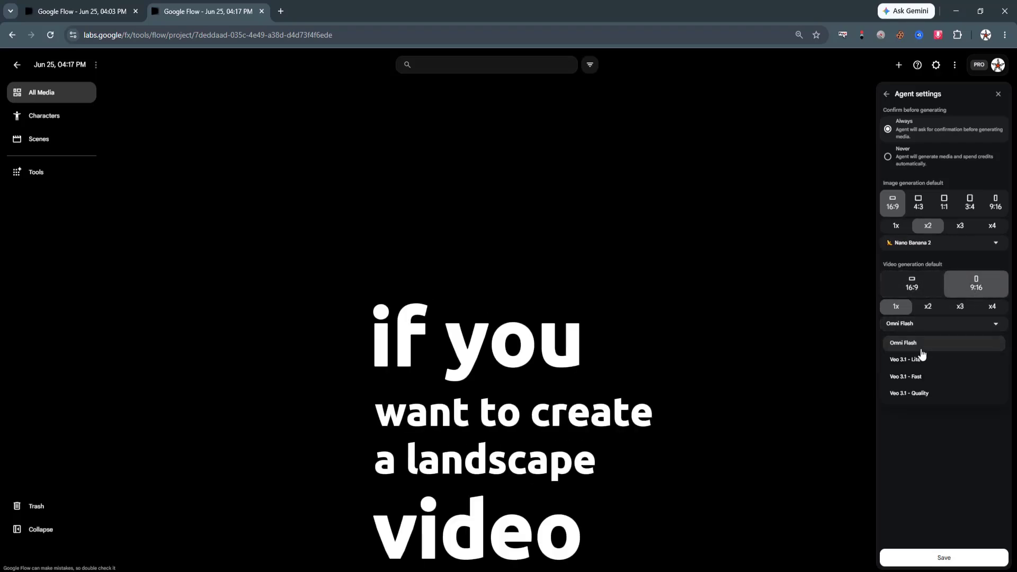
{"action": "left_click", "coordinate": [907, 360]}
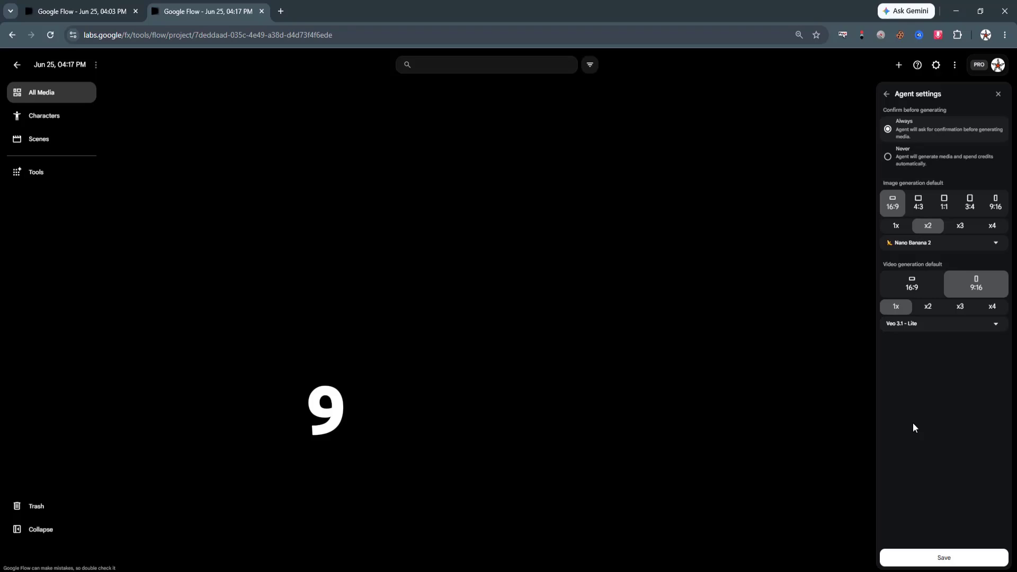
{"action": "left_click", "coordinate": [929, 560]}
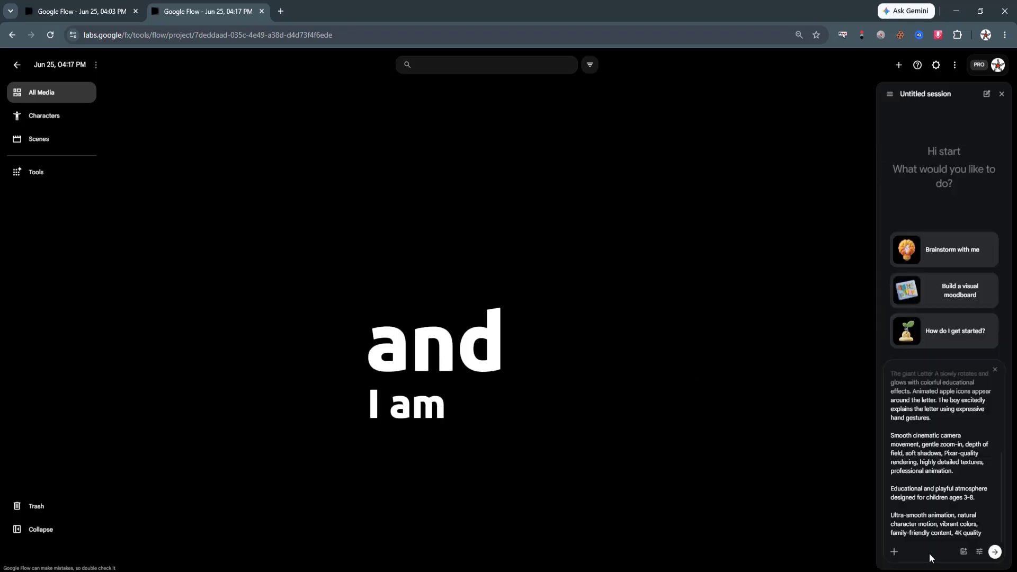
Step: Submit the Letter A prompt and approve the video generation with "Approve, do not ask again"
{"action": "left_click", "coordinate": [995, 552]}
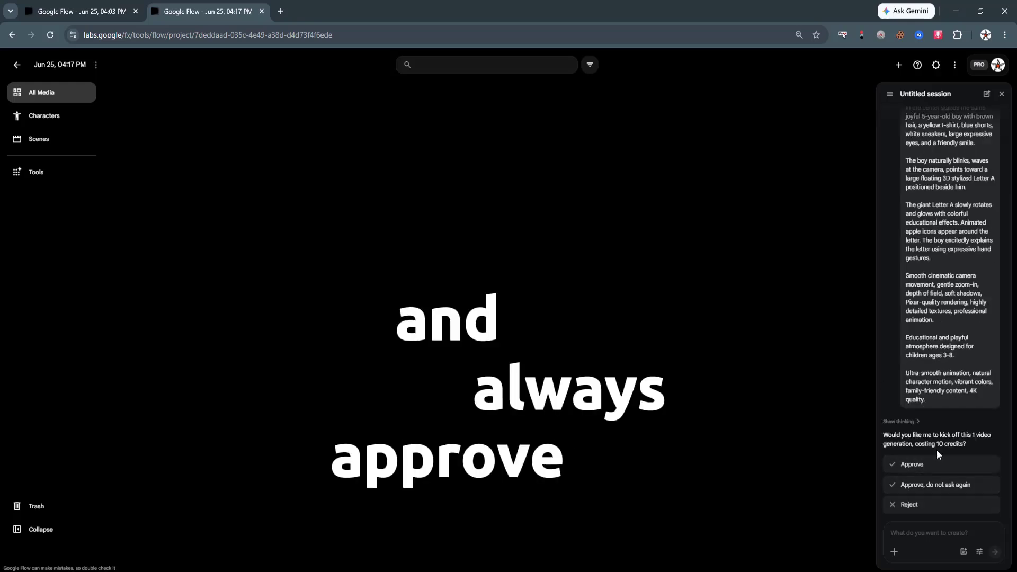
{"action": "left_click_drag", "start_coordinate": [941, 444], "coordinate": [948, 444]}
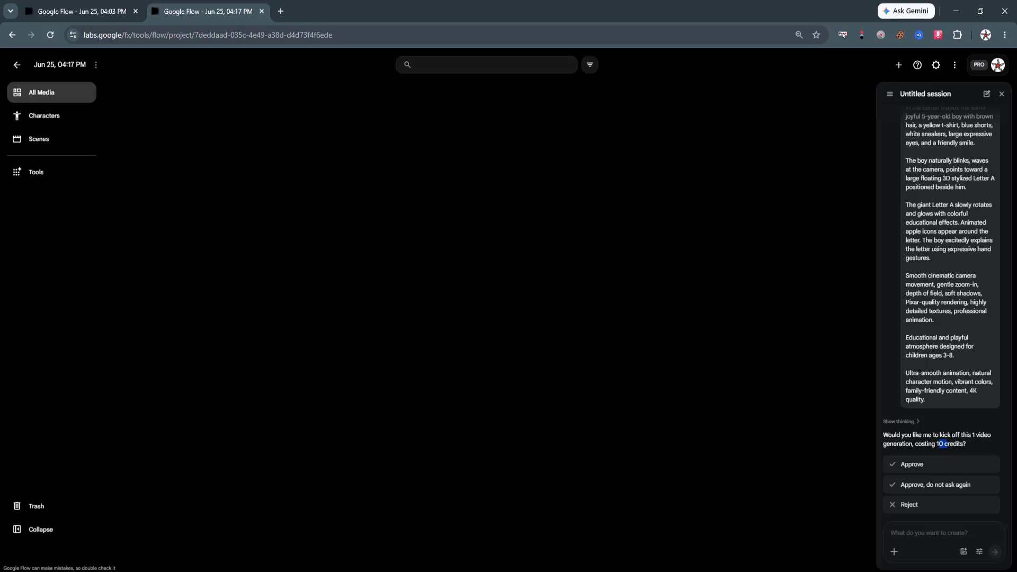
{"action": "left_click", "coordinate": [918, 486]}
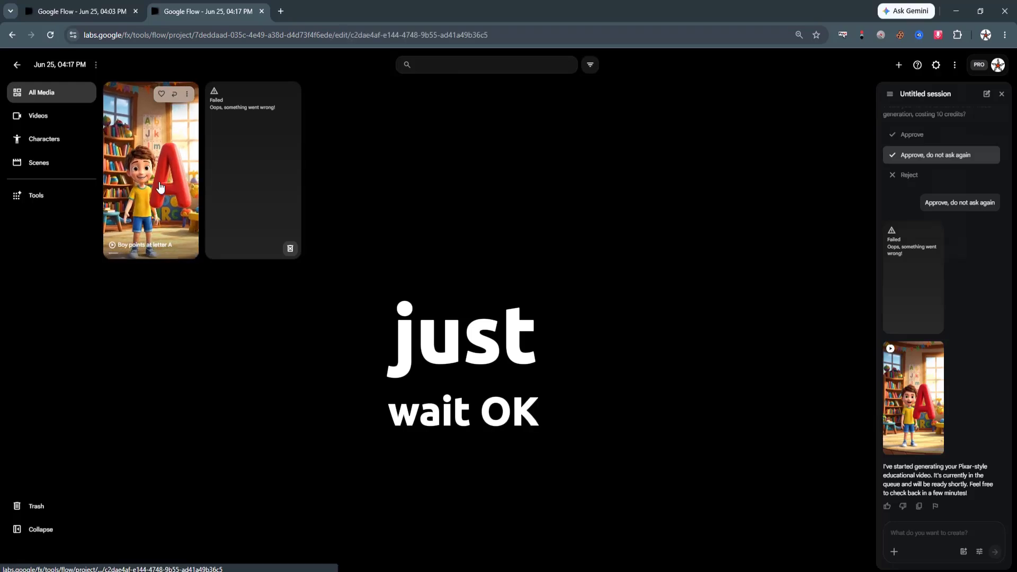
Step: Open the generated Letter A video and start extending it with Veo 3.1 - Lite
{"action": "left_click", "coordinate": [151, 175]}
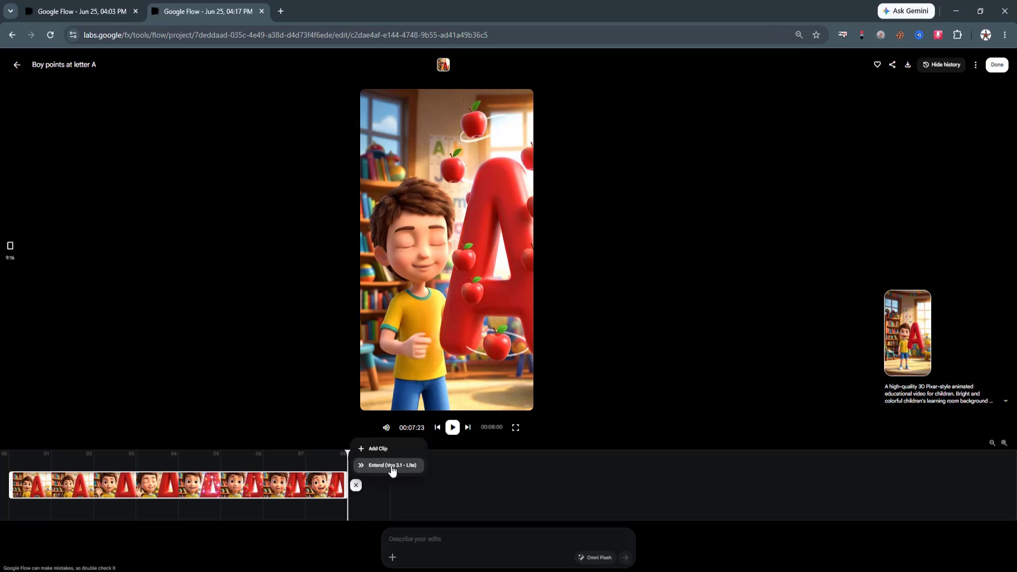
{"action": "left_click", "coordinate": [391, 466]}
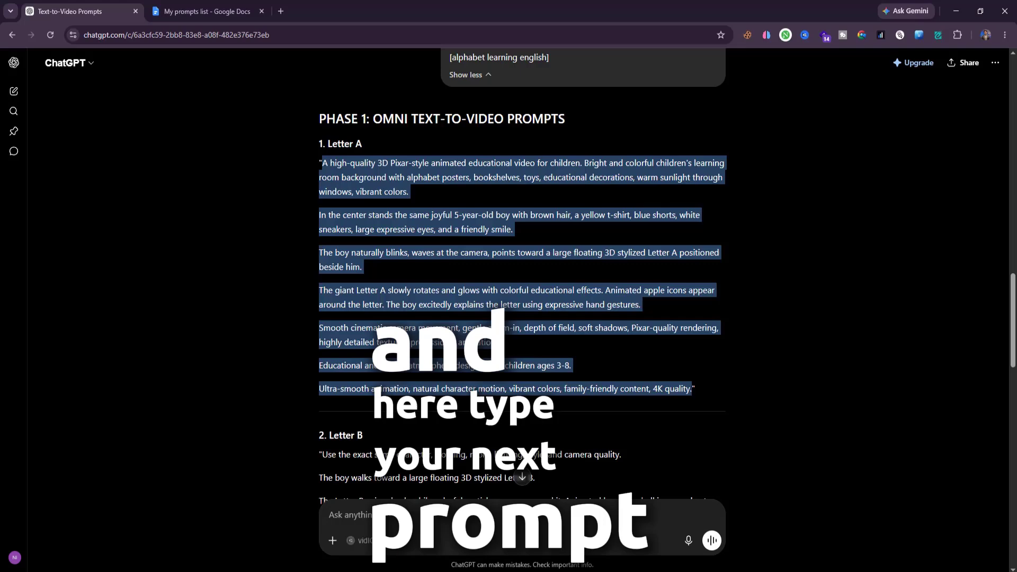
Step: Switch to ChatGPT and copy the full Letter B text-to-video prompt without its quotation marks
{"action": "scroll", "coordinate": [523, 287], "scroll_direction": "down", "scroll_amount": 3}
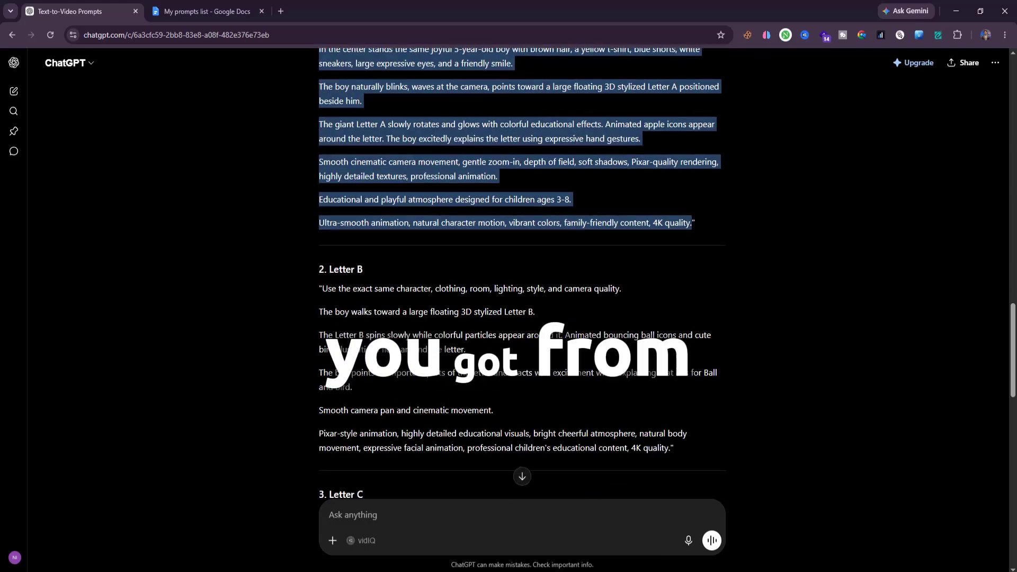
{"action": "left_click", "coordinate": [324, 290]}
{"action": "left_click_drag", "start_coordinate": [323, 289], "coordinate": [670, 448]}
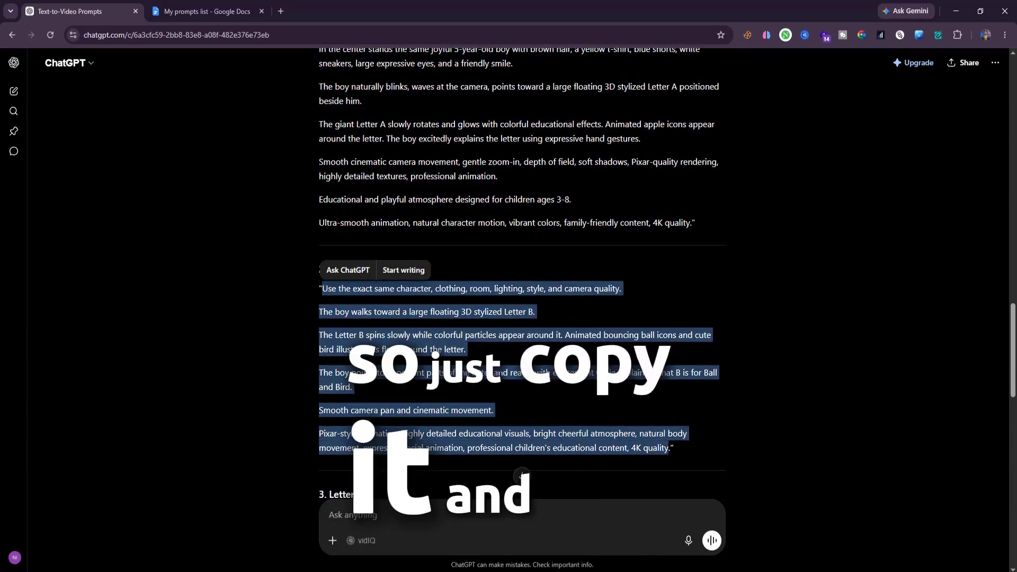
{"action": "right_click", "coordinate": [518, 387]}
{"action": "left_click", "coordinate": [540, 394]}
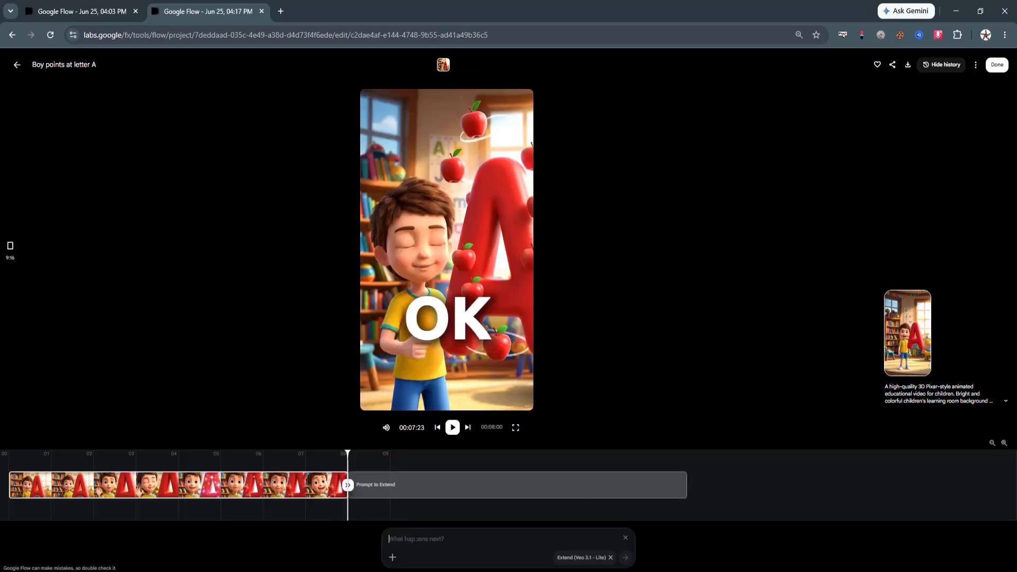
Step: Paste the Letter B prompt into Google Flow's extend prompt box and submit it to generate the next clip
{"action": "right_click", "coordinate": [421, 536]}
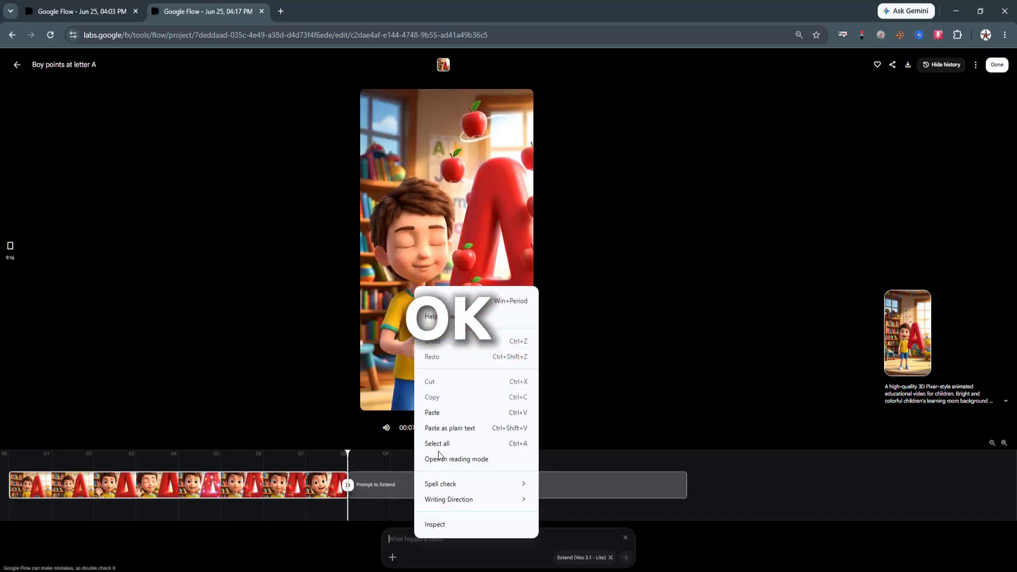
{"action": "left_click", "coordinate": [443, 416]}
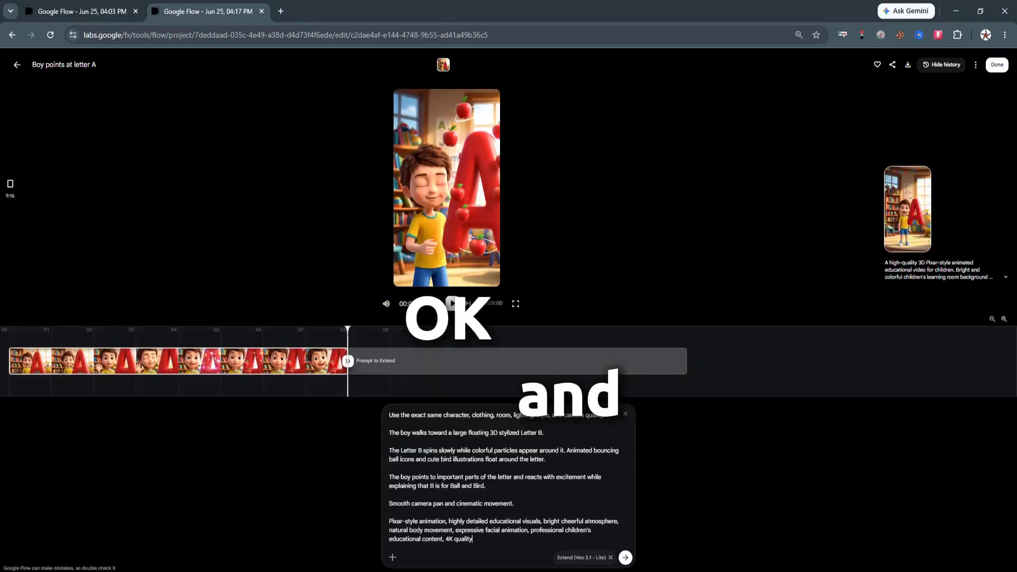
{"action": "left_click", "coordinate": [627, 558]}
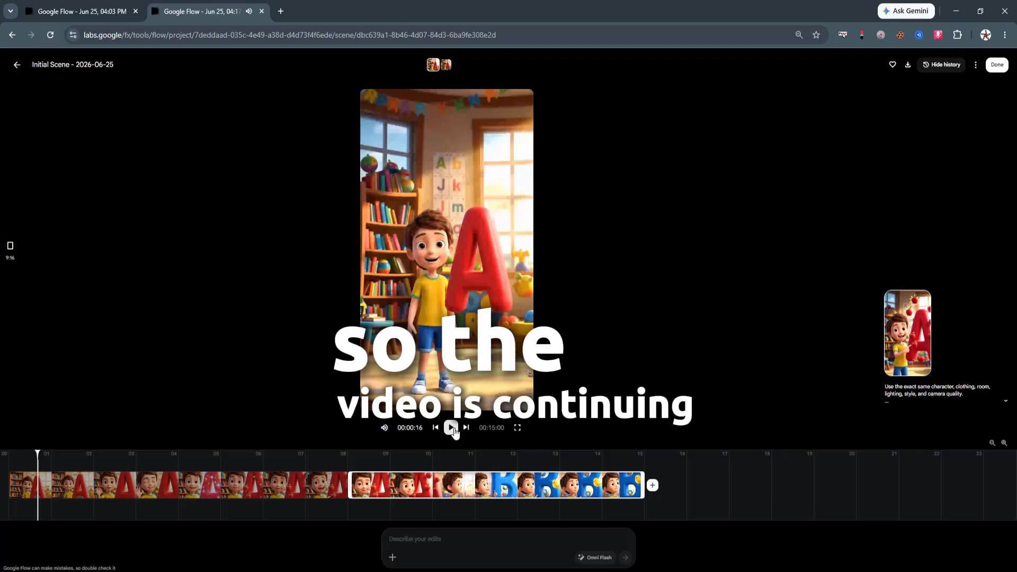
Step: Switch back to ChatGPT and copy the full Letter C text-to-video prompt without its quotation marks
{"action": "key", "text": "alt+Tab"}
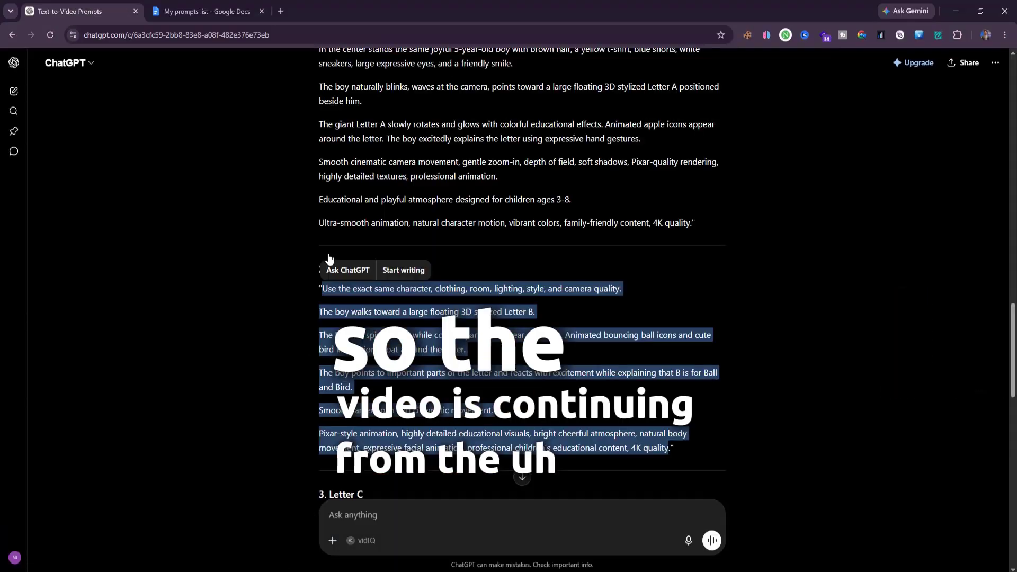
{"action": "scroll", "coordinate": [318, 261], "scroll_direction": "down", "scroll_amount": 3}
{"action": "left_click", "coordinate": [303, 265]}
{"action": "scroll", "coordinate": [335, 321], "scroll_direction": "down", "scroll_amount": 3}
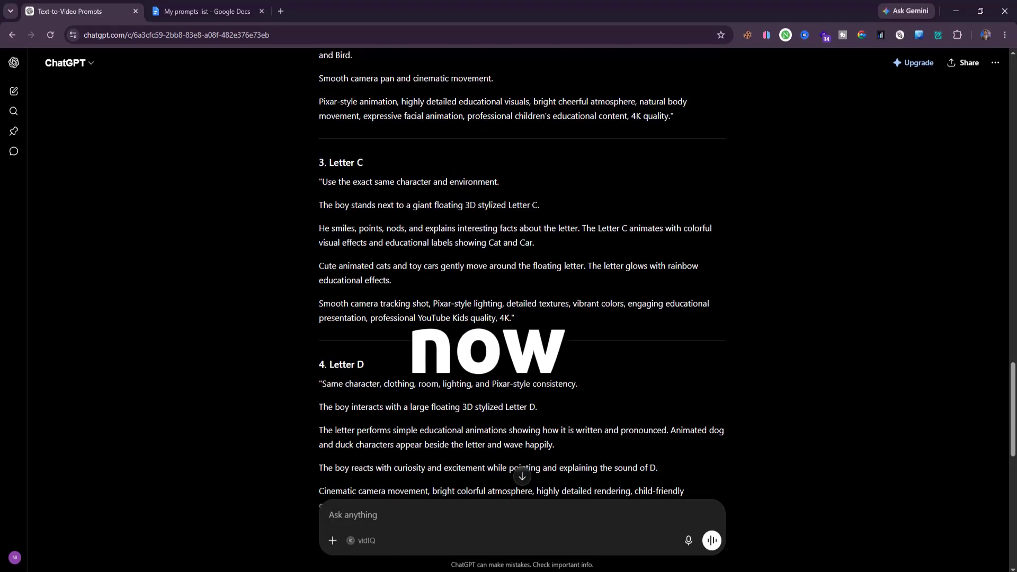
{"action": "left_click_drag", "start_coordinate": [382, 241], "coordinate": [515, 318]}
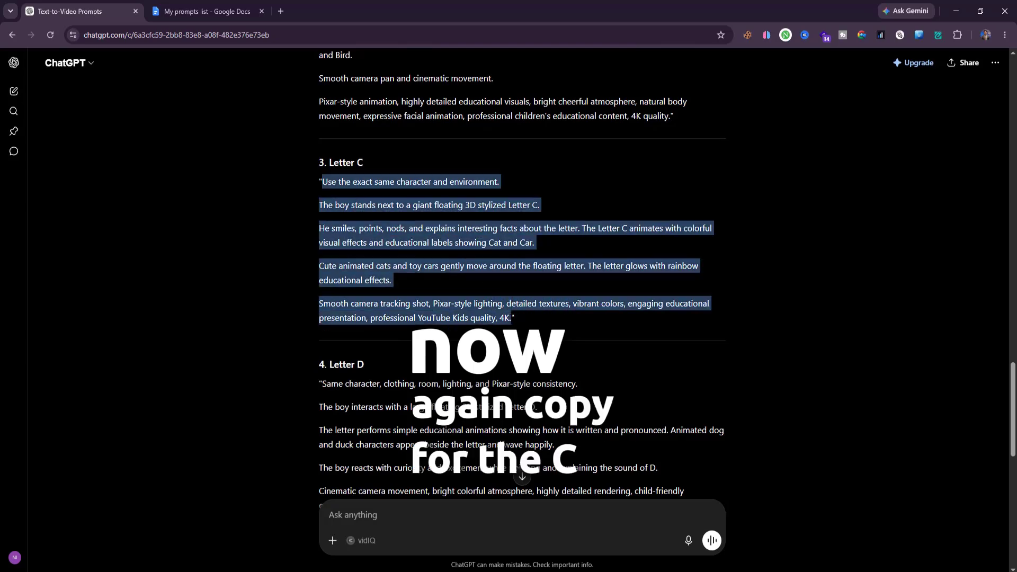
{"action": "right_click", "coordinate": [516, 318]}
{"action": "left_click", "coordinate": [519, 319]}
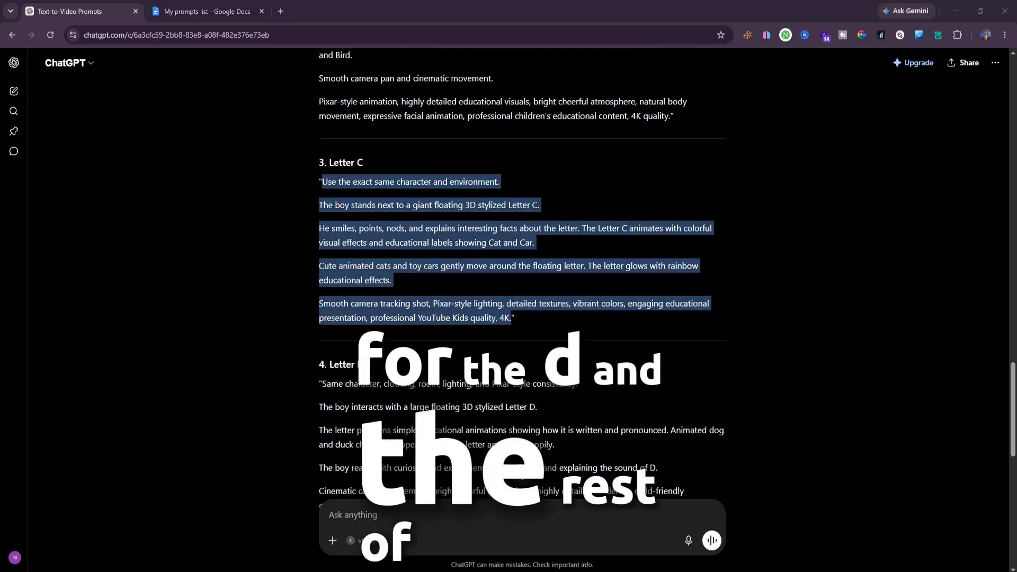
Step: In Google Flow, extend the scene after the Letter B clip with Veo 3.1 - Lite, using the copied Letter C prompt
{"action": "key", "text": "alt+Tab"}
{"action": "left_click", "coordinate": [656, 489]}
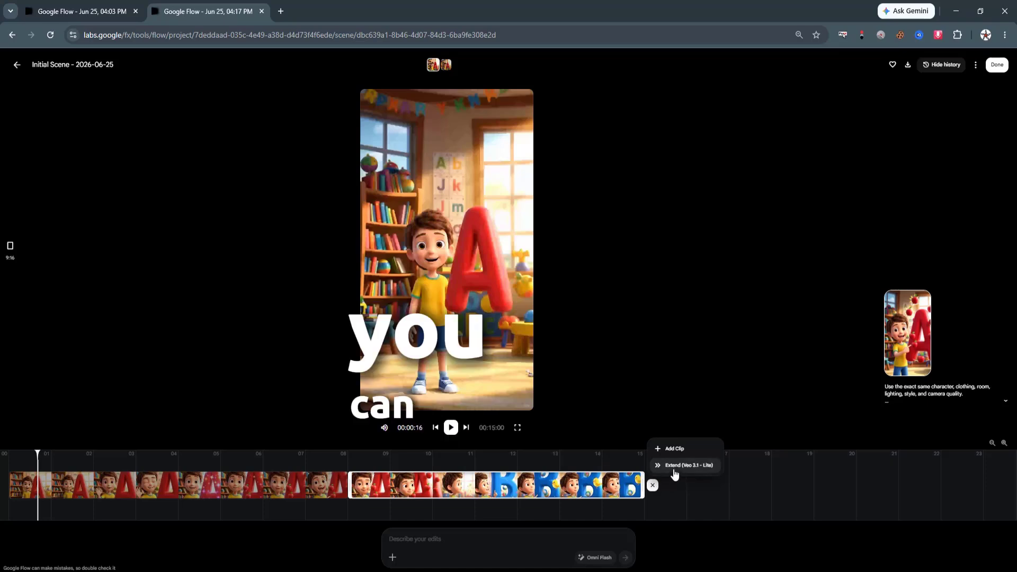
{"action": "left_click", "coordinate": [675, 467]}
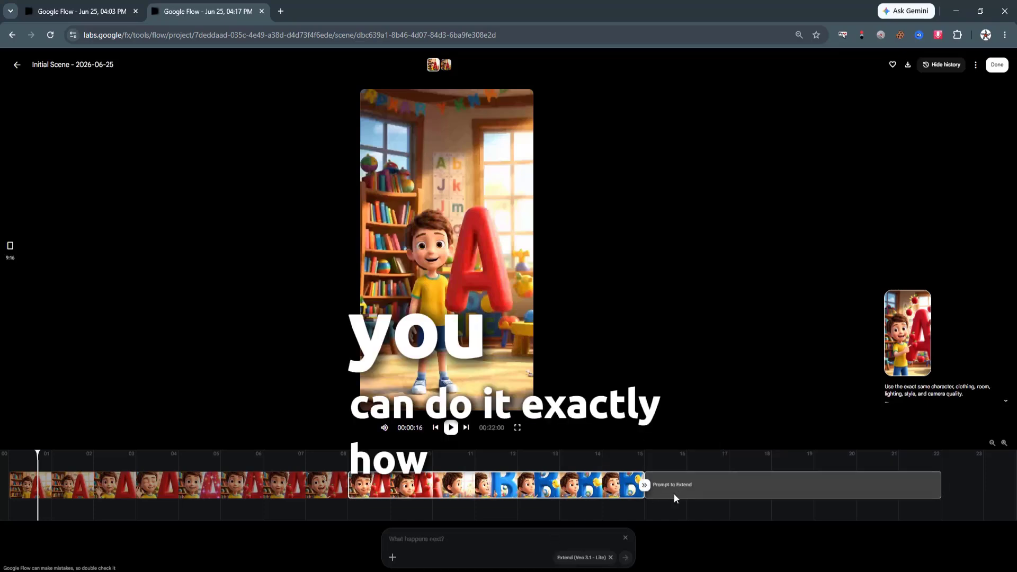
{"action": "right_click", "coordinate": [460, 552]}
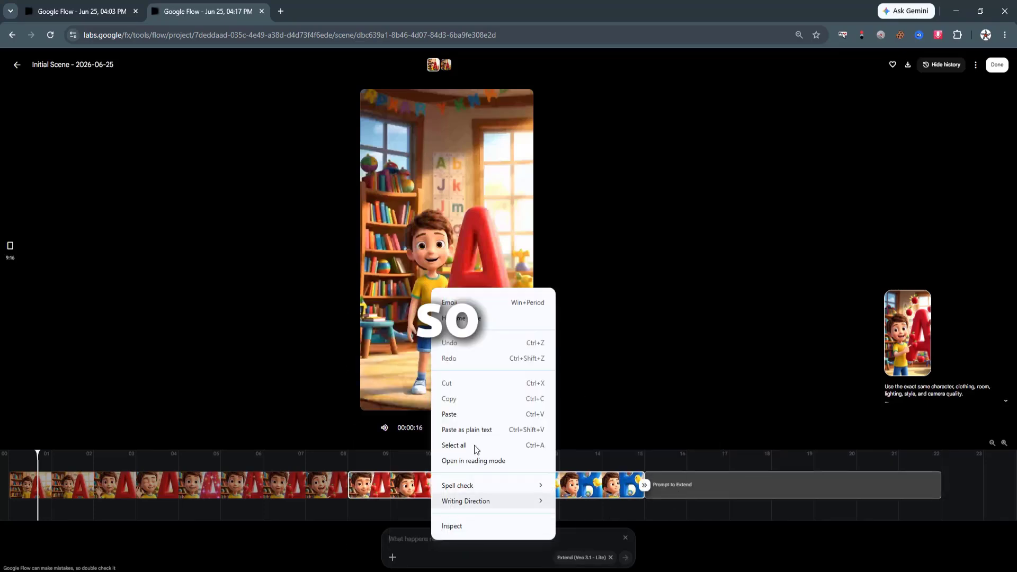
{"action": "left_click", "coordinate": [462, 419]}
{"action": "left_click", "coordinate": [642, 358]}
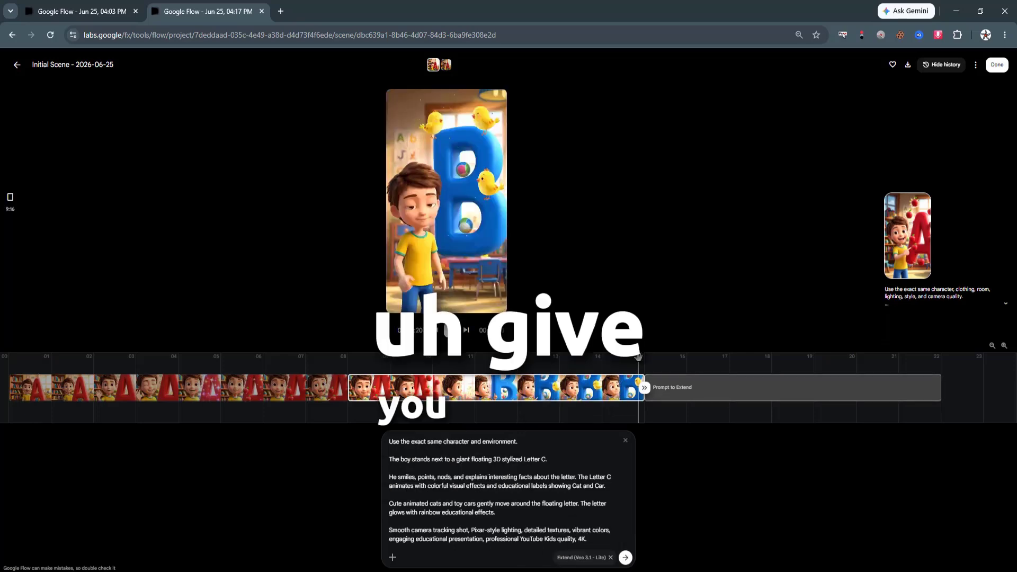
{"action": "left_click", "coordinate": [625, 558]}
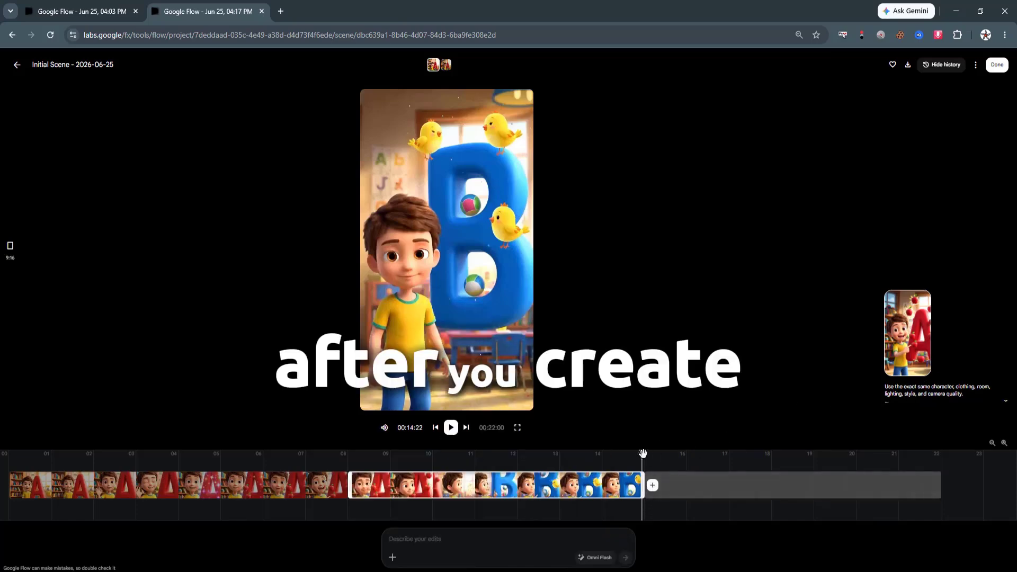
{"action": "left_click", "coordinate": [664, 480]}
{"action": "left_click", "coordinate": [680, 484]}
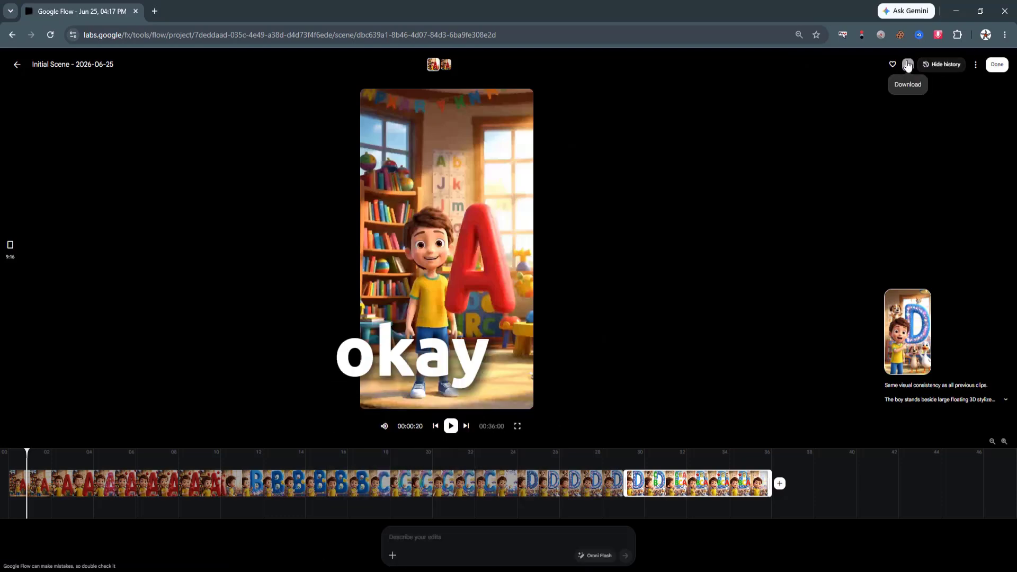
Step: Download the finished alphabet scene, play the exported MP4 in PotPlayer with the volume raised, and close the player
{"action": "left_click", "coordinate": [908, 64]}
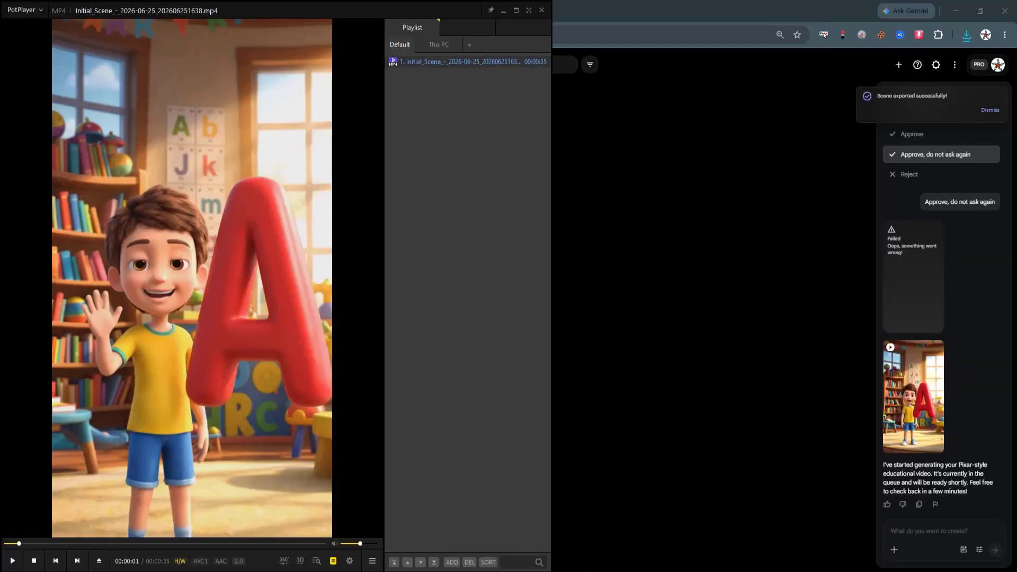
{"action": "left_click", "coordinate": [13, 560]}
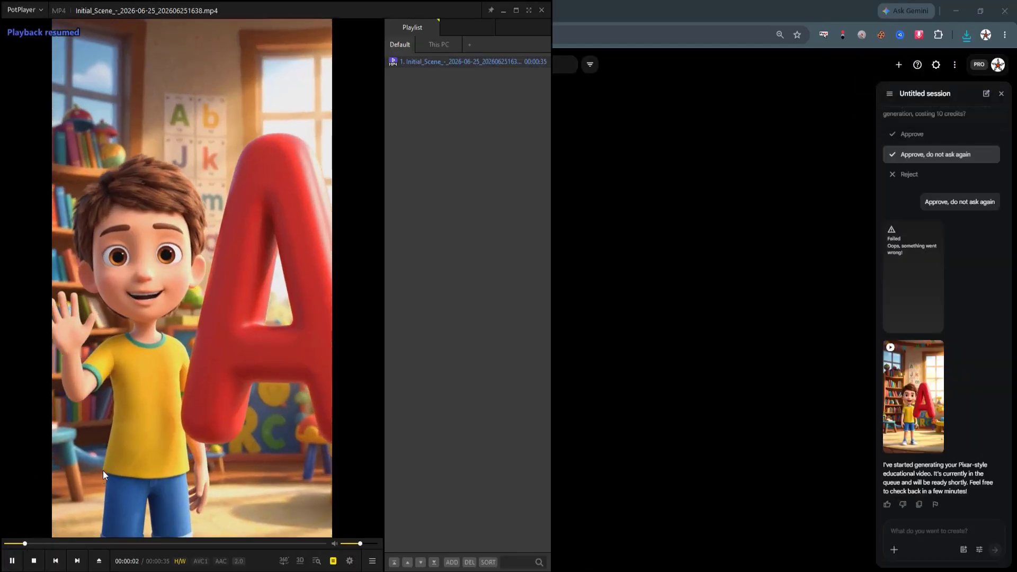
{"action": "scroll", "coordinate": [103, 475], "scroll_direction": "up", "scroll_amount": 3}
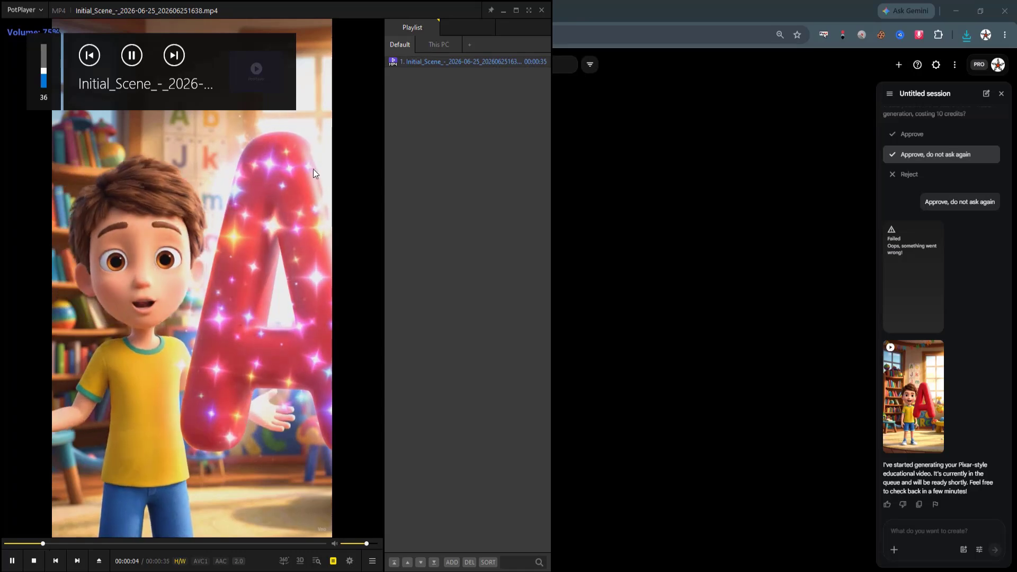
{"action": "left_click_drag", "start_coordinate": [322, 15], "coordinate": [430, 11]}
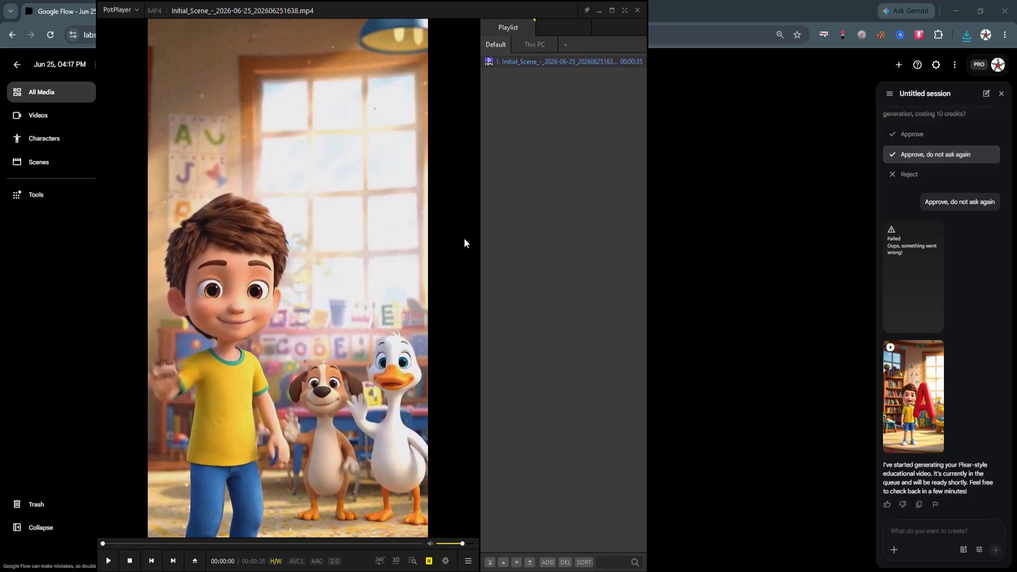
{"action": "left_click", "coordinate": [637, 11]}
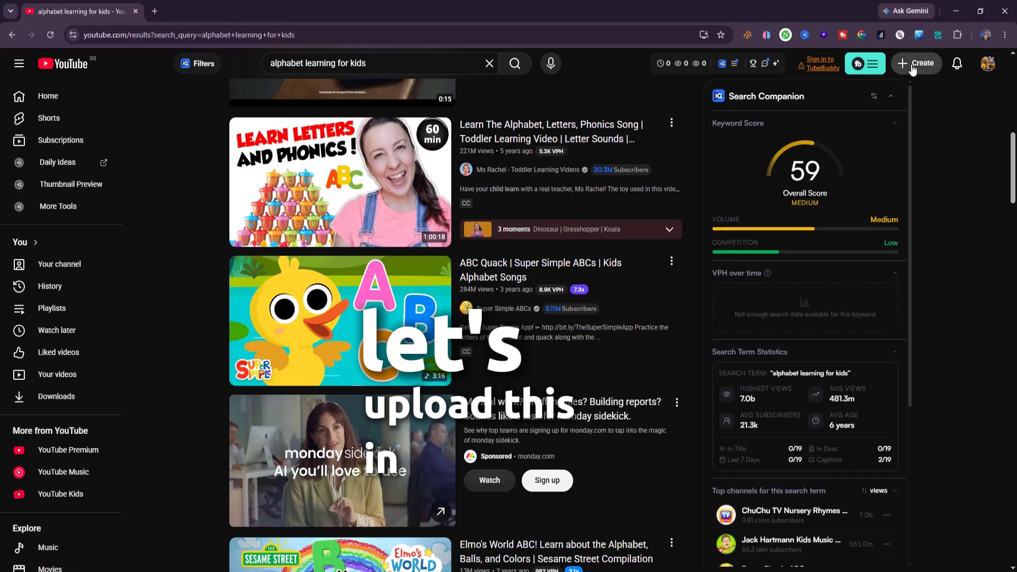
Step: Upload the exported Initial Scene video to YouTube and title it "ABCD Learning Alphabet for Kids with FUN"
{"action": "left_click", "coordinate": [912, 69]}
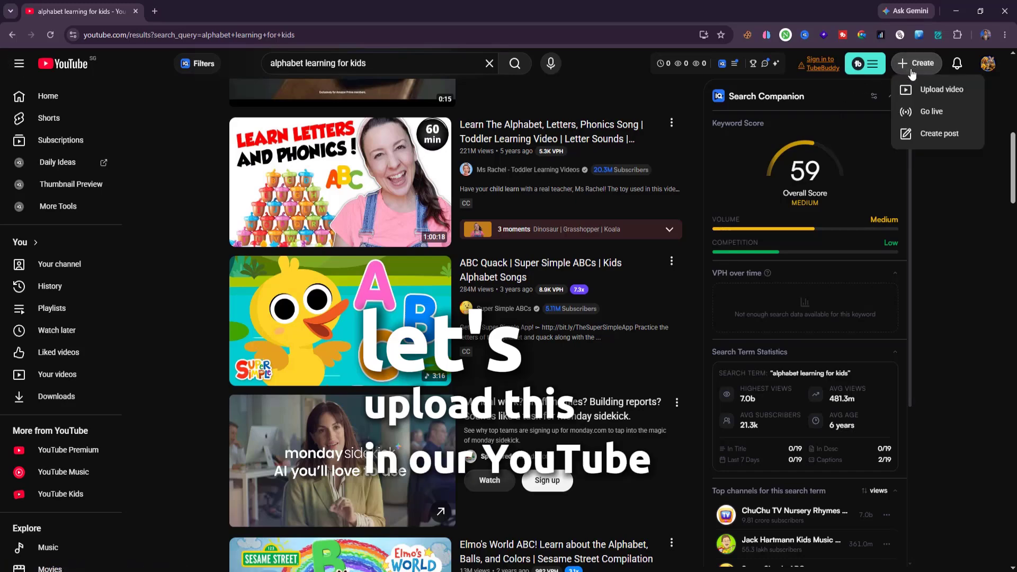
{"action": "left_click", "coordinate": [914, 90]}
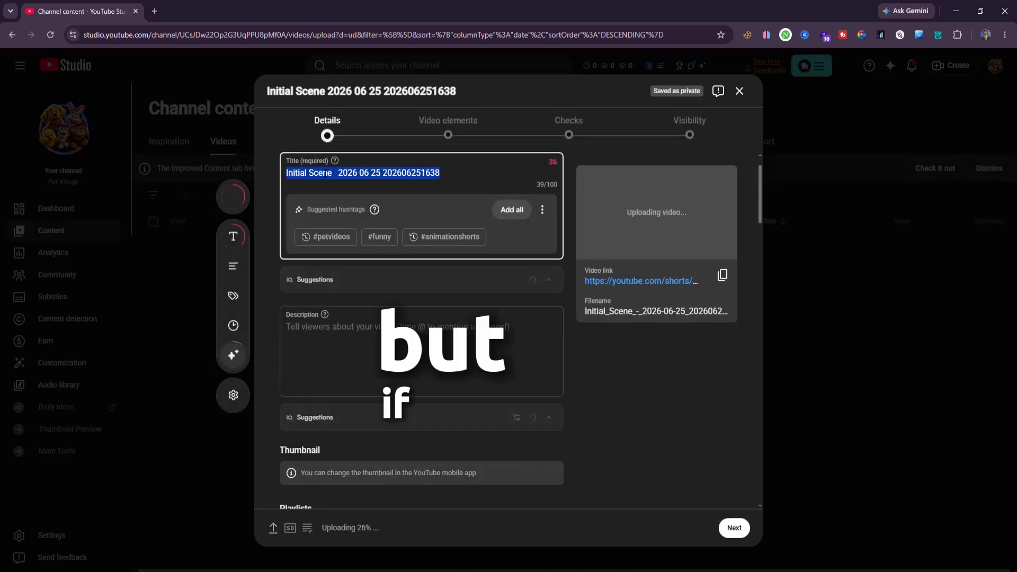
{"action": "type", "text": "ABCD "}
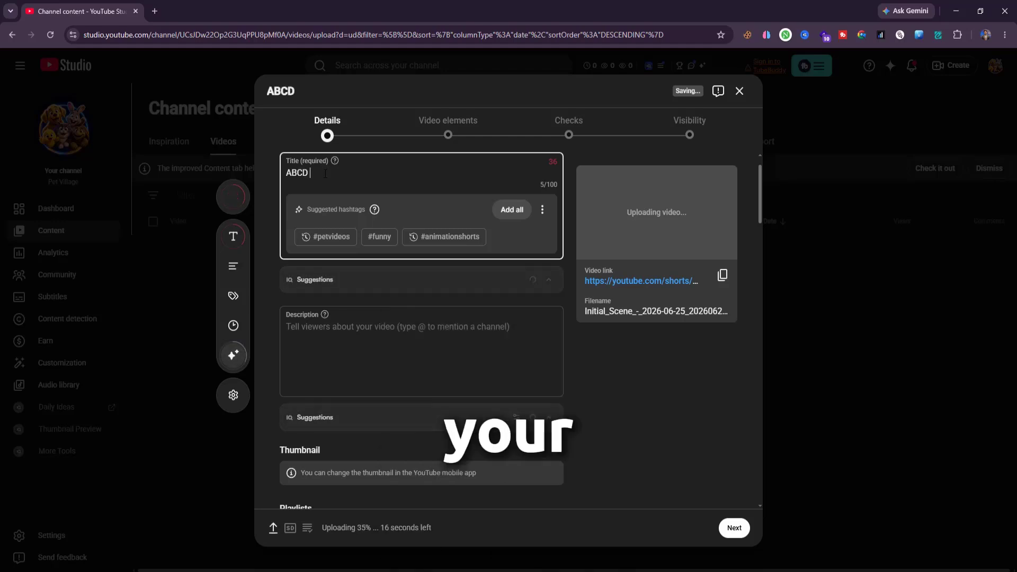
{"action": "type", "text": "Learning"}
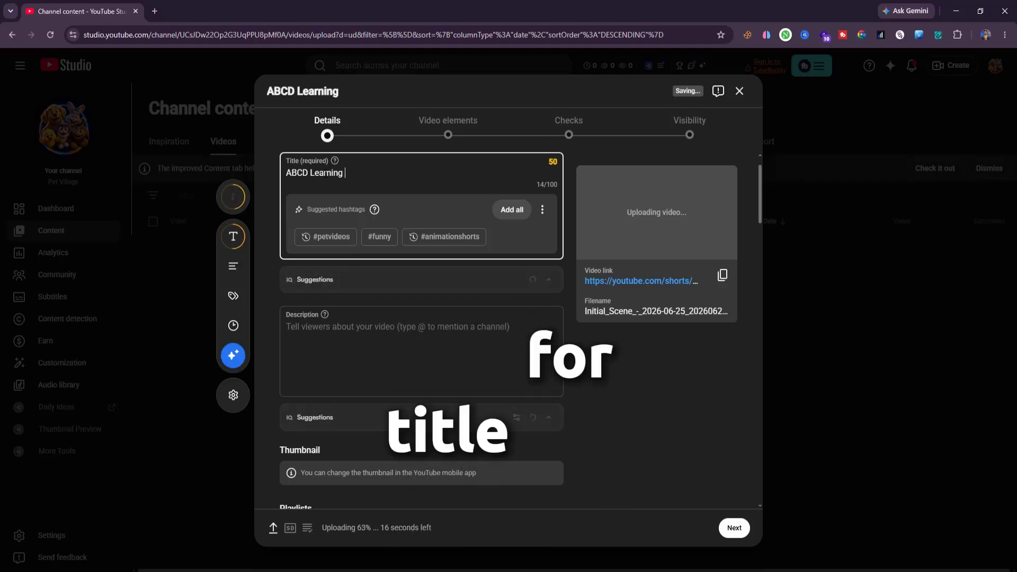
{"action": "type", "text": " Alpha"}
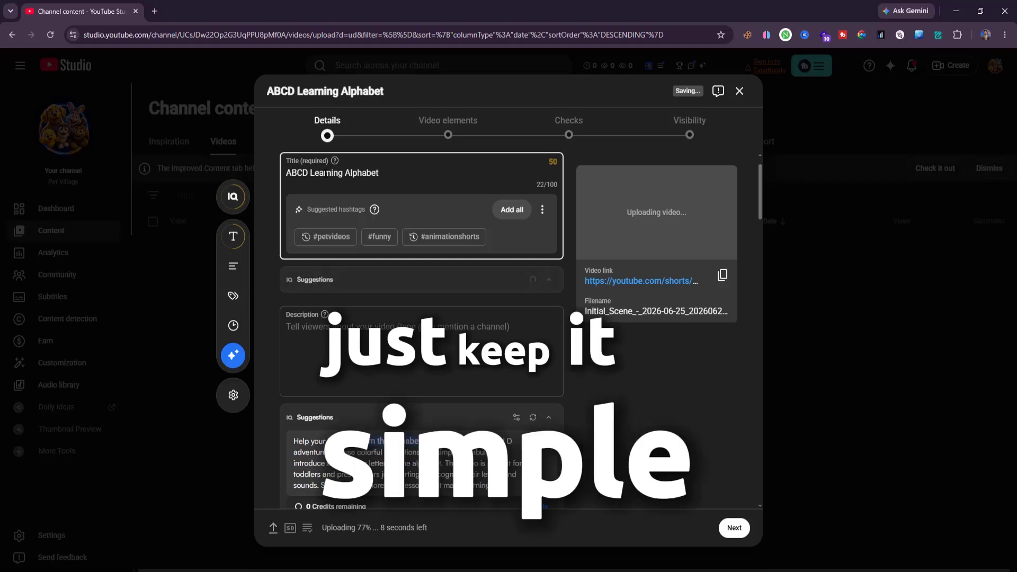
{"action": "type", "text": "bet for "}
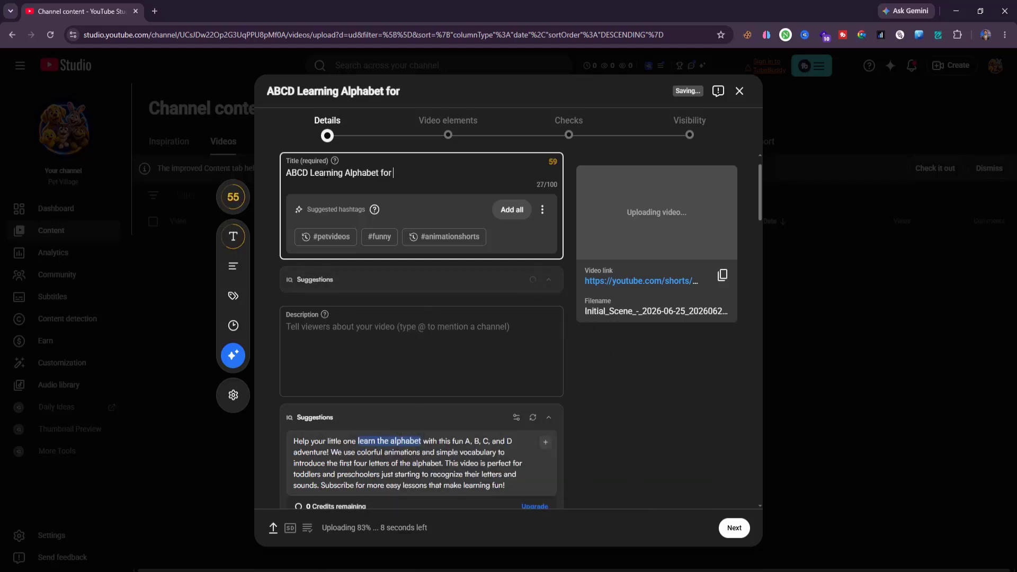
{"action": "type", "text": "Kids with FUN"}
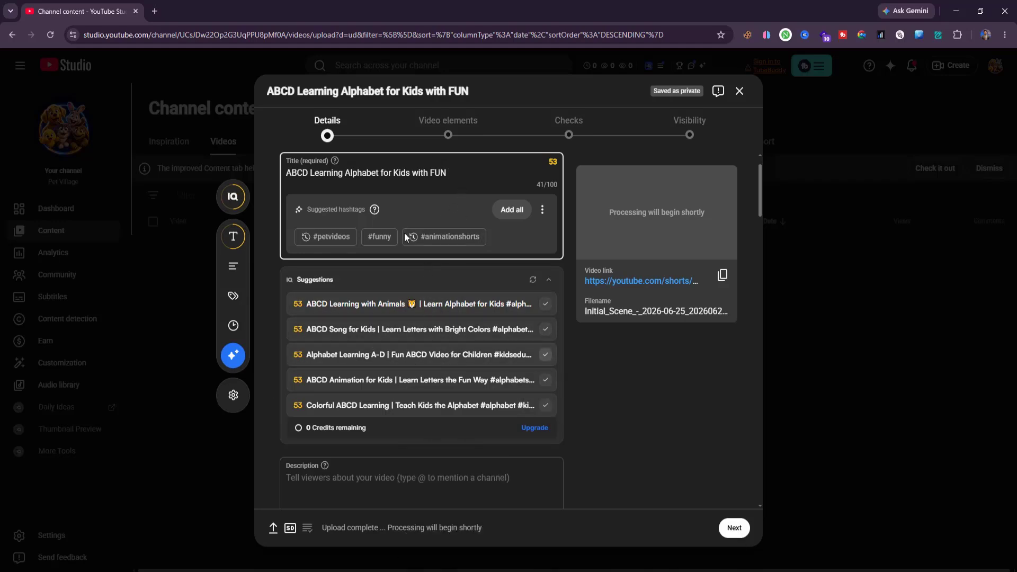
Step: Fill the video's description with the vidIQ suggestion beginning "Help your little one learn the alphabet"
{"action": "scroll", "coordinate": [416, 360], "scroll_direction": "down", "scroll_amount": 3}
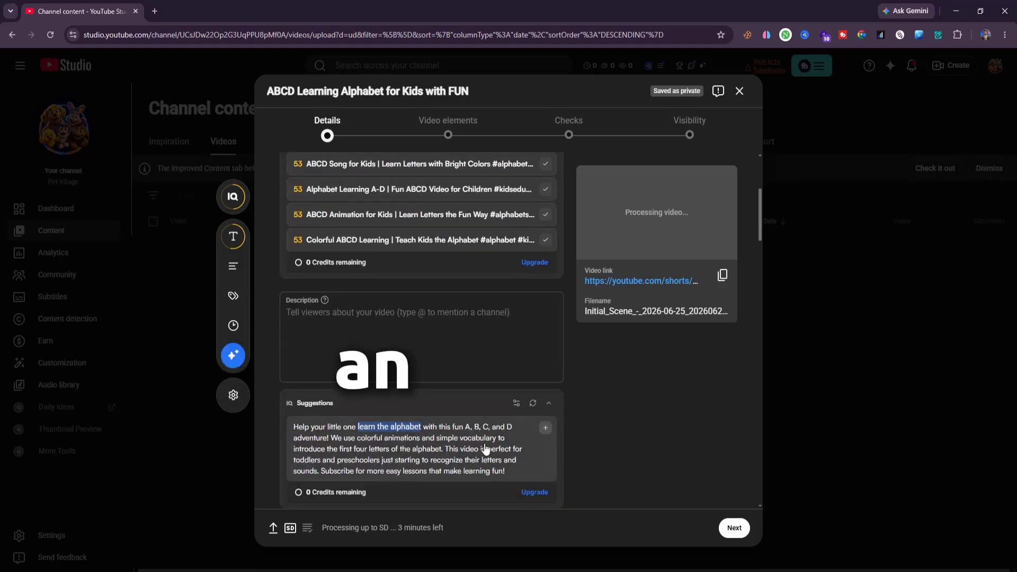
{"action": "left_click", "coordinate": [545, 428]}
{"action": "scroll", "coordinate": [387, 352], "scroll_direction": "up", "scroll_amount": 2}
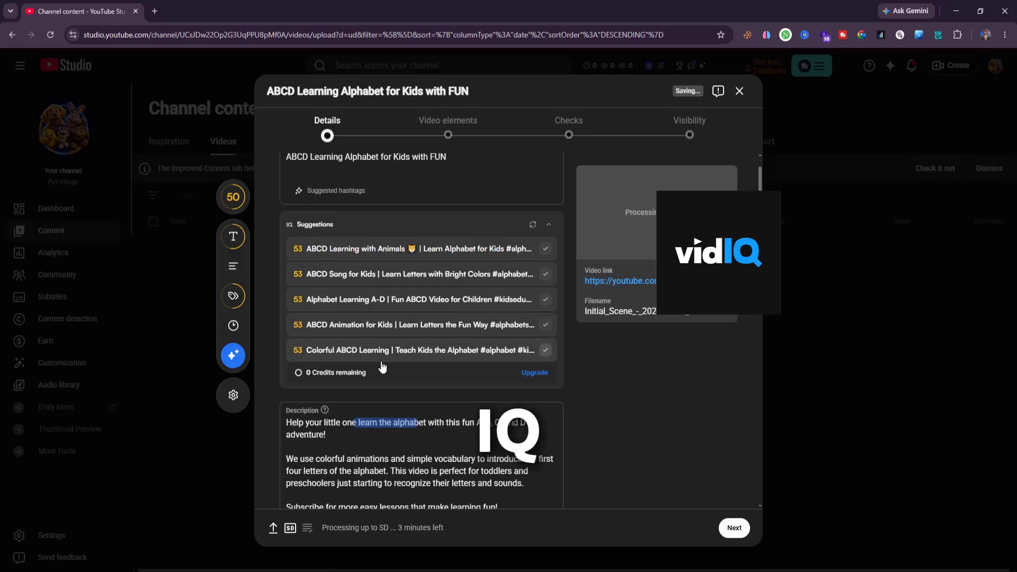
{"action": "scroll", "coordinate": [382, 385], "scroll_direction": "down", "scroll_amount": 2}
{"action": "left_click", "coordinate": [374, 334]}
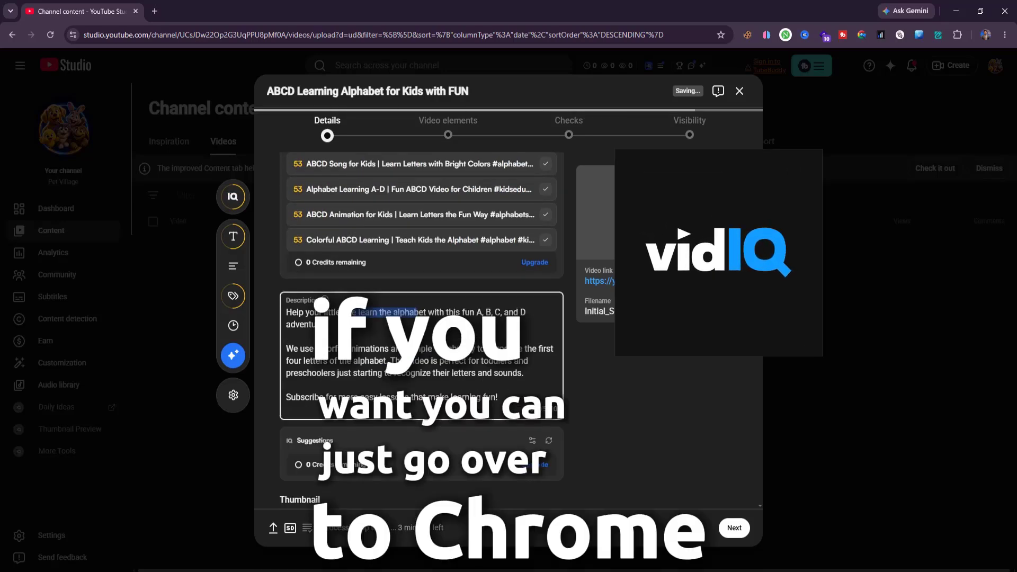
Step: Create a public playlist titled "Alphabet learning" and assign the video to it
{"action": "scroll", "coordinate": [422, 329], "scroll_direction": "down", "scroll_amount": 1}
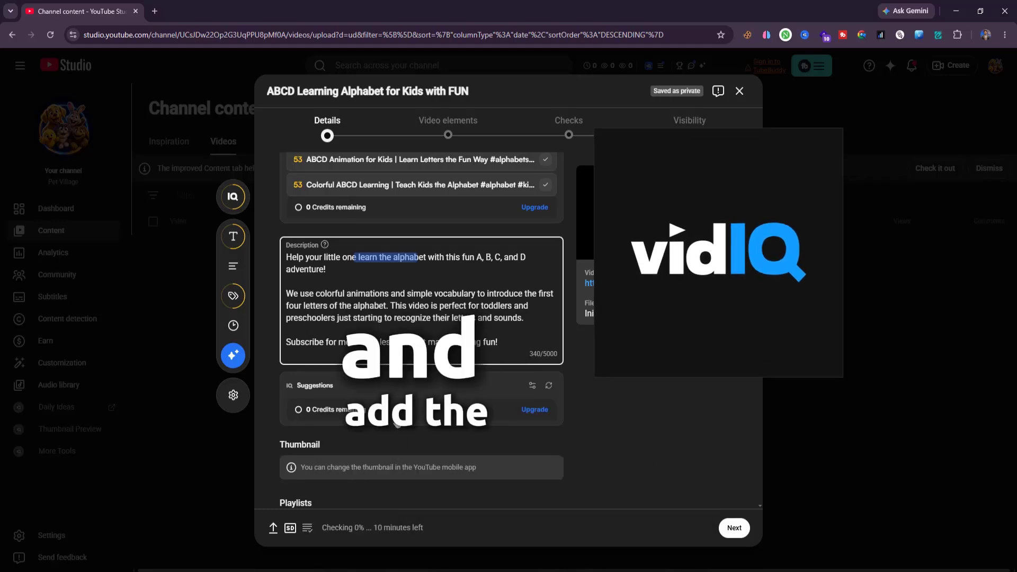
{"action": "scroll", "coordinate": [422, 329], "scroll_direction": "down", "scroll_amount": 4}
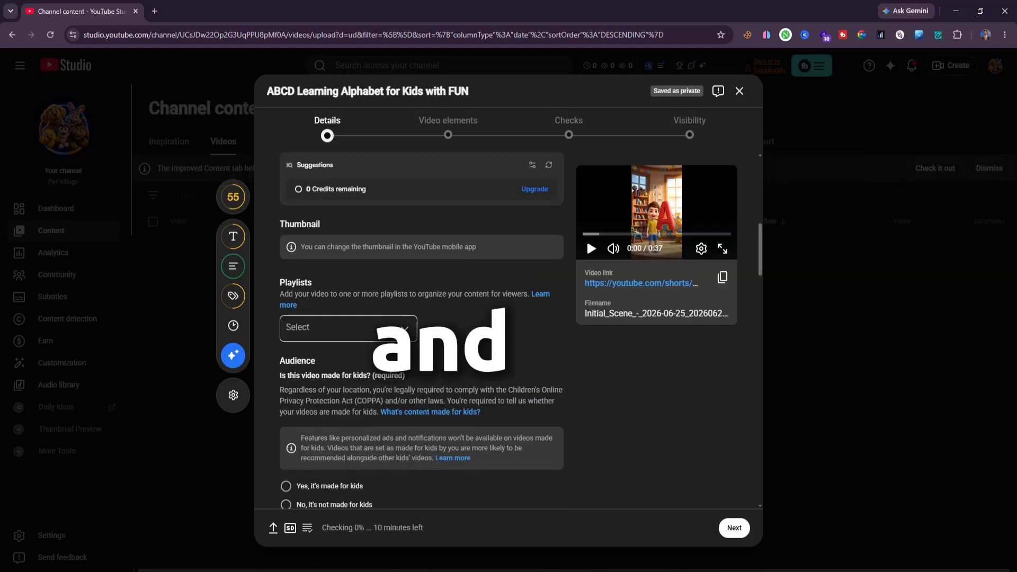
{"action": "left_click", "coordinate": [412, 333]}
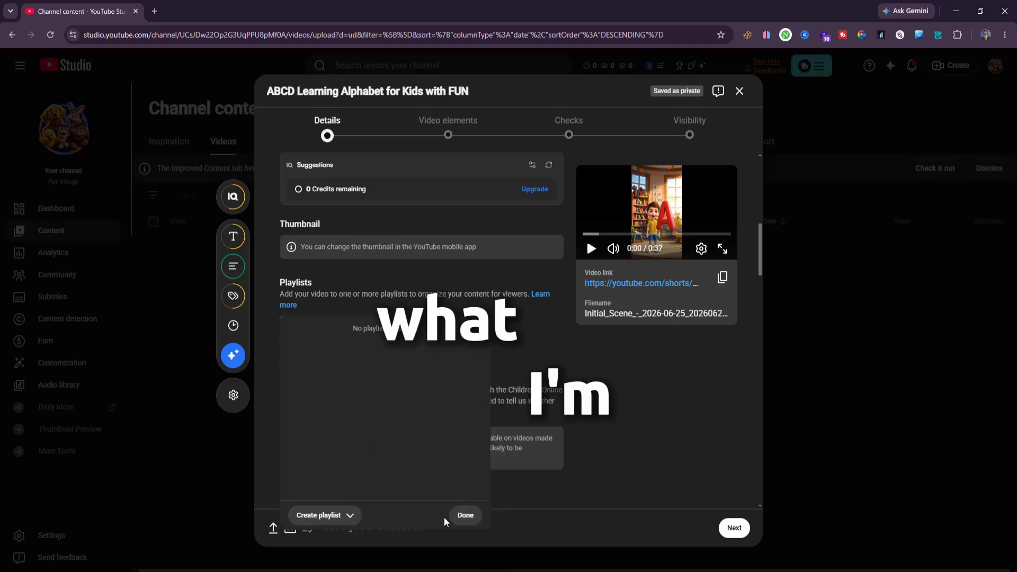
{"action": "left_click", "coordinate": [339, 517]}
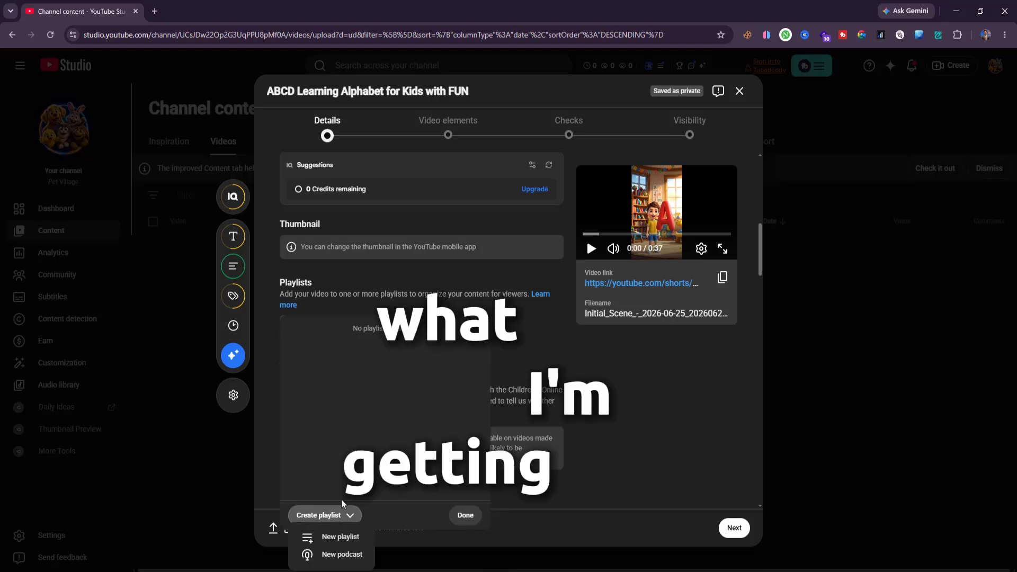
{"action": "left_click", "coordinate": [340, 536]}
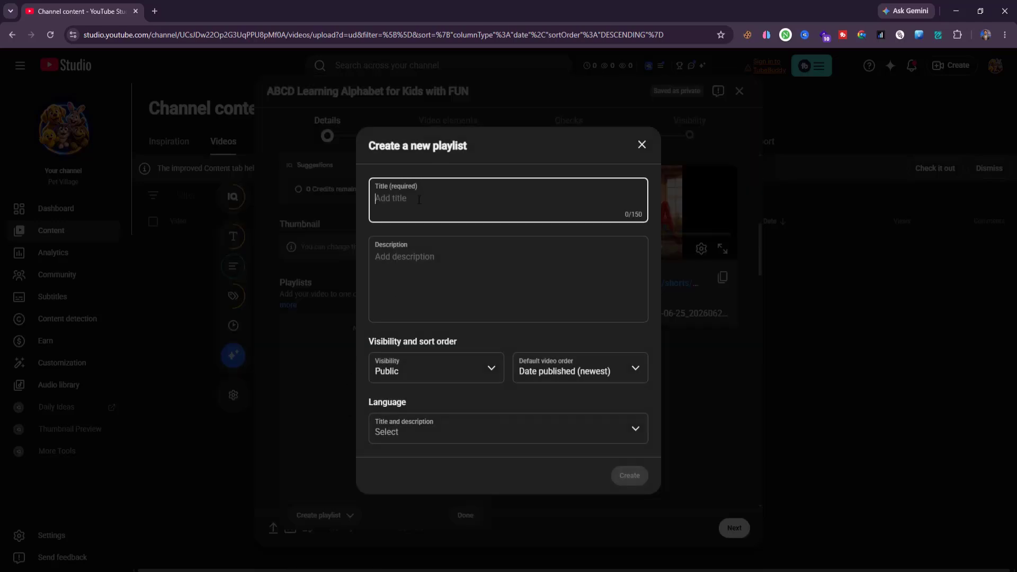
{"action": "type", "text": "Ap"}
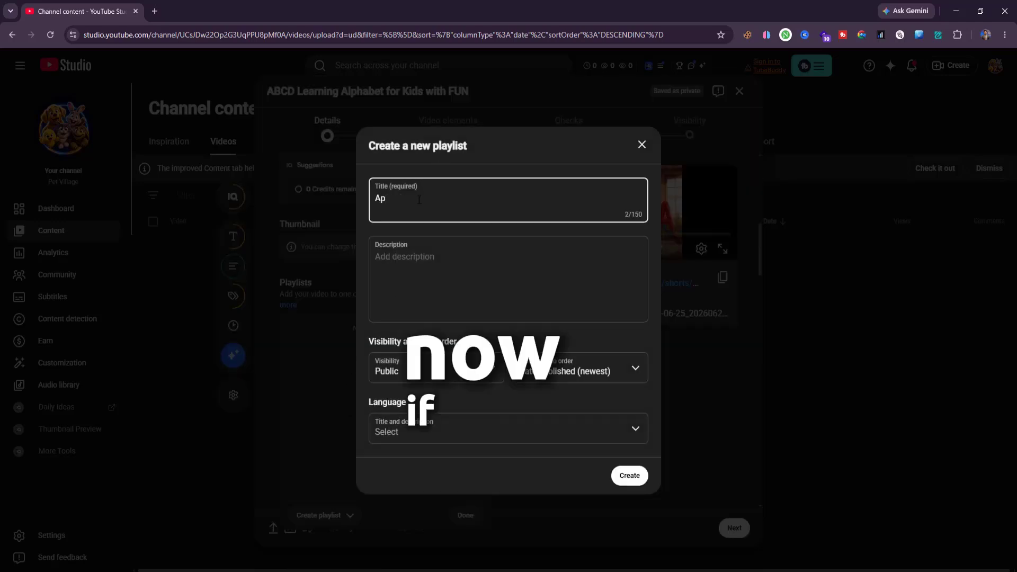
{"action": "key", "text": "BackSpace"}
{"action": "type", "text": "lphabe"}
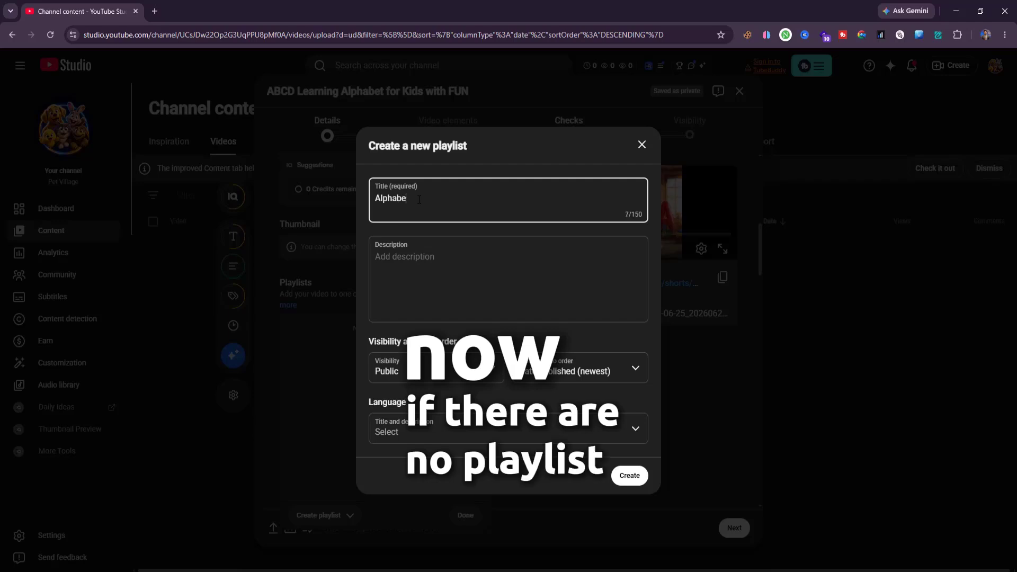
{"action": "type", "text": "t learning"}
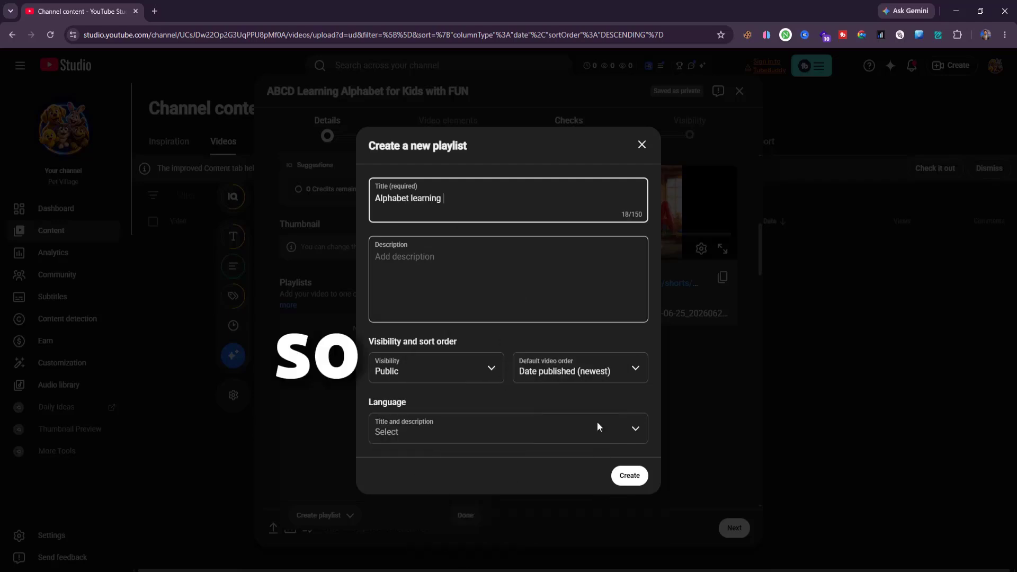
{"action": "left_click", "coordinate": [632, 475]}
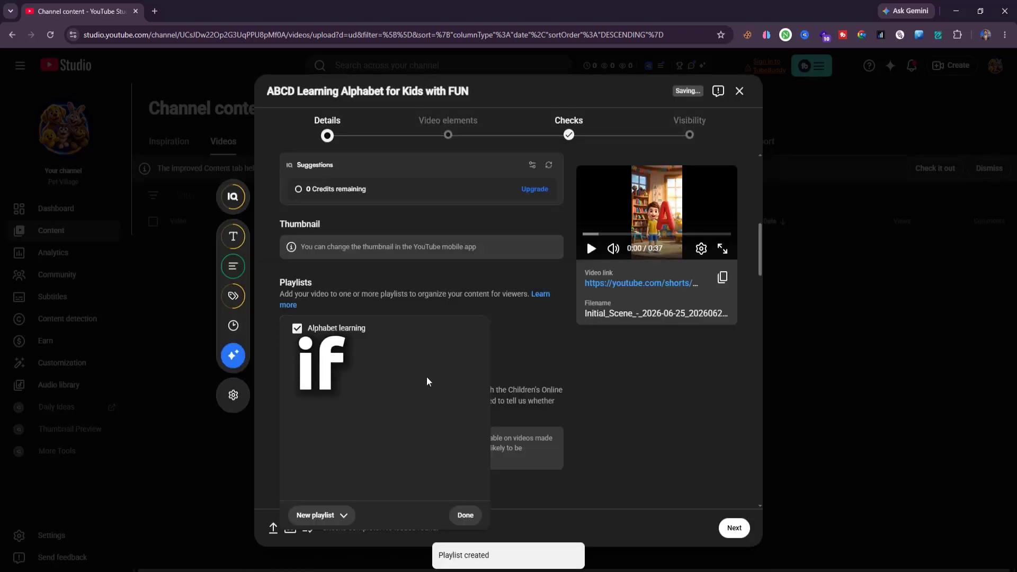
{"action": "left_click", "coordinate": [465, 515]}
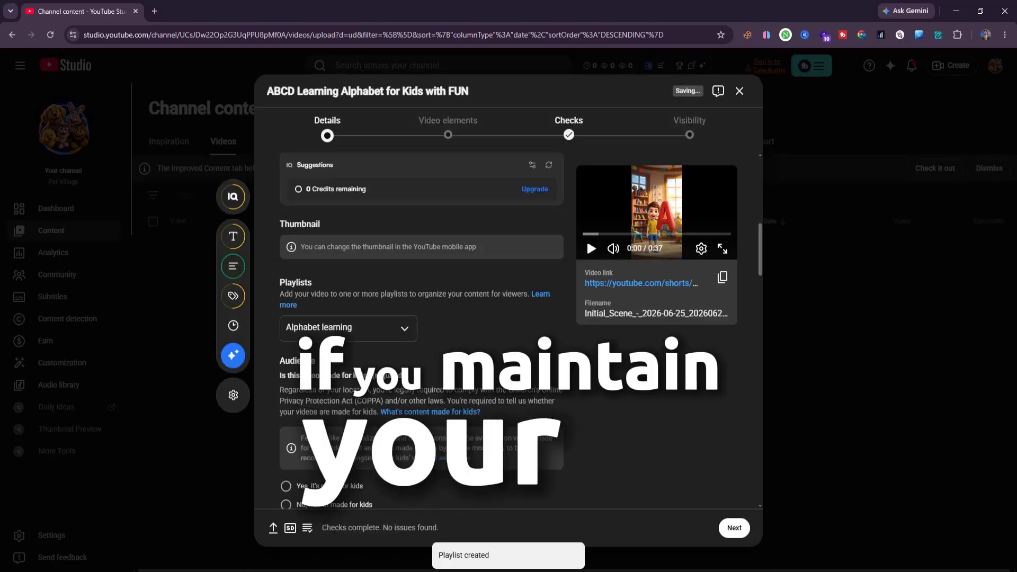
Step: Declare the video as not made for kids and answer No to the AI use question
{"action": "scroll", "coordinate": [455, 373], "scroll_direction": "down", "scroll_amount": 2}
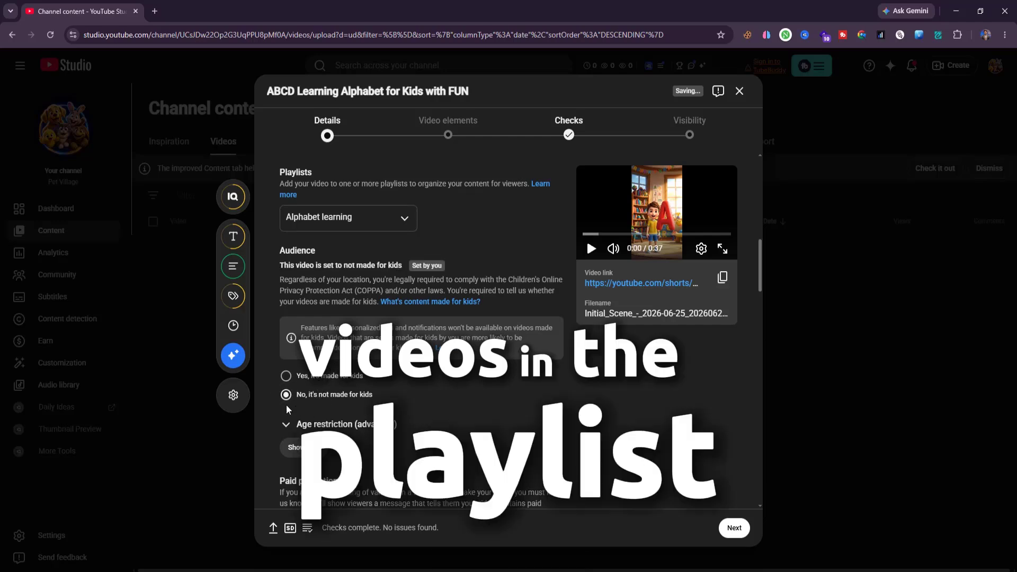
{"action": "scroll", "coordinate": [283, 432], "scroll_direction": "down", "scroll_amount": 5}
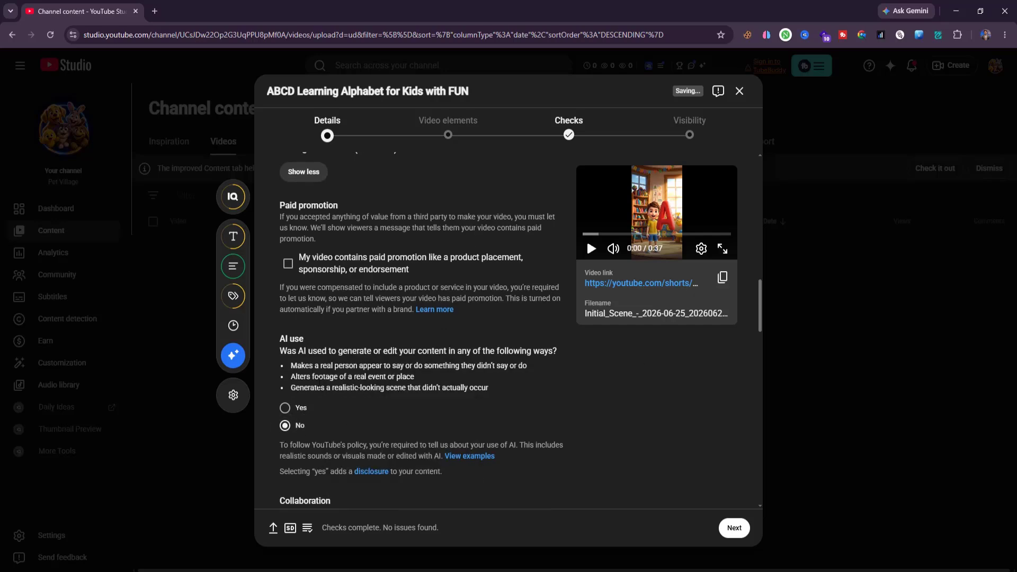
{"action": "scroll", "coordinate": [416, 363], "scroll_direction": "down", "scroll_amount": 7}
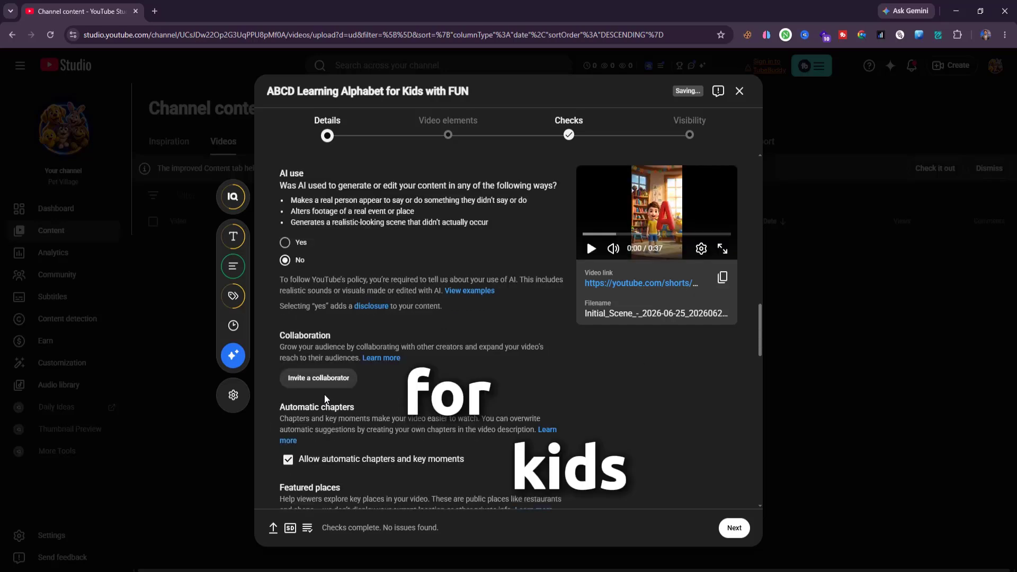
Step: Add the suggested tags "toddler videos", "videos for kids" and "kid songs" to the video
{"action": "scroll", "coordinate": [314, 453], "scroll_direction": "down", "scroll_amount": 2}
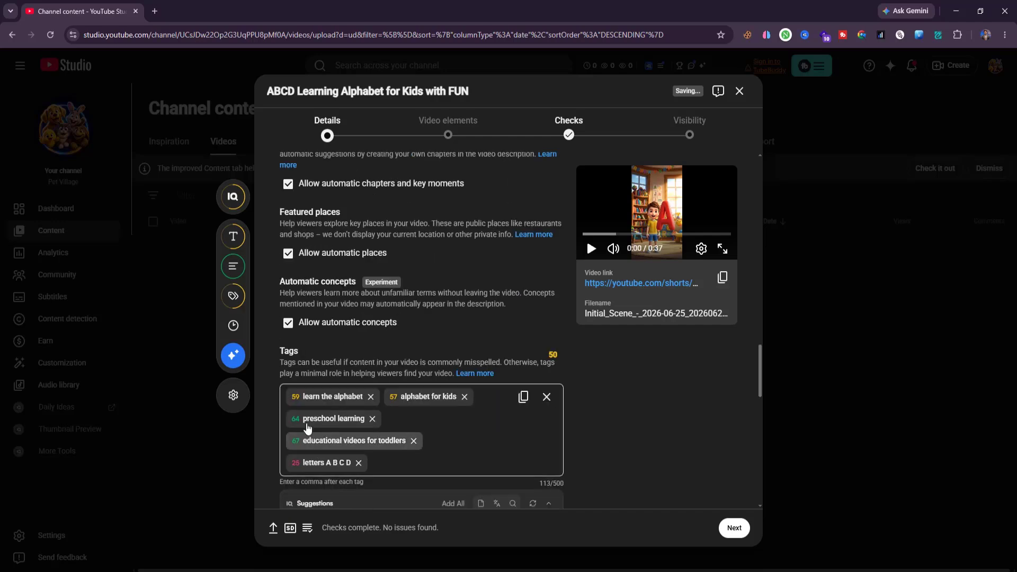
{"action": "scroll", "coordinate": [414, 465], "scroll_direction": "down", "scroll_amount": 1}
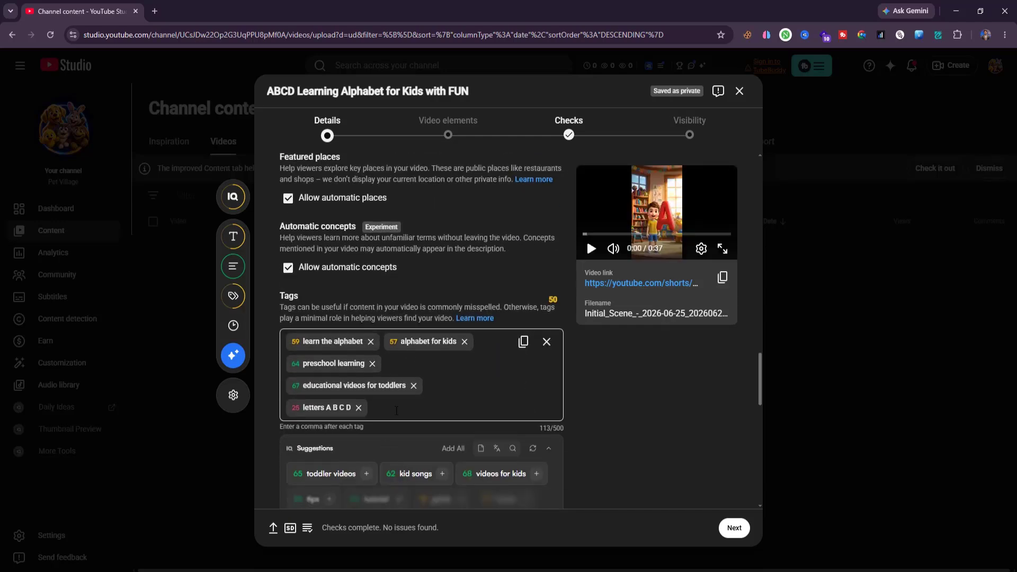
{"action": "left_click", "coordinate": [366, 473]}
{"action": "left_click", "coordinate": [444, 474]}
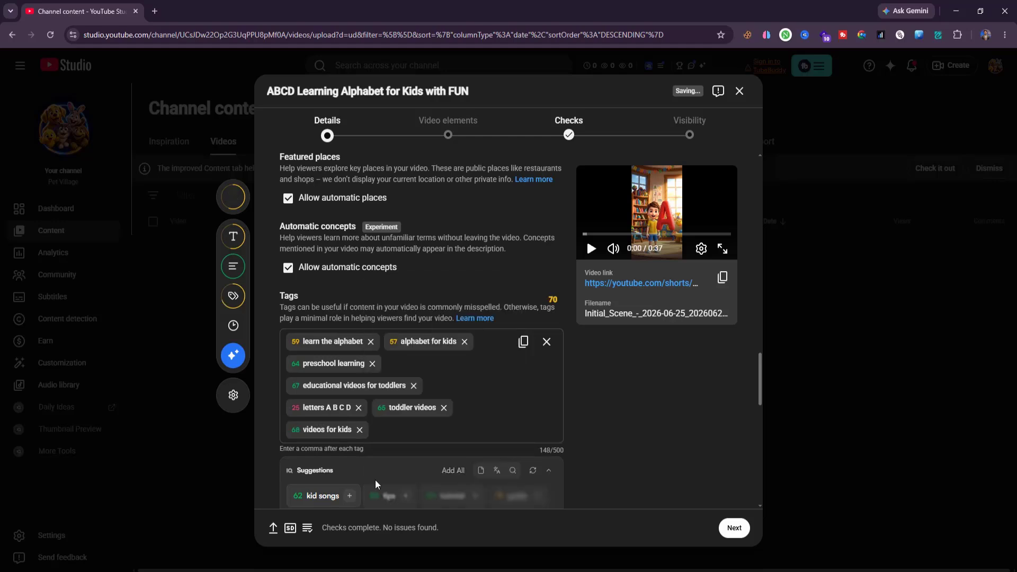
{"action": "left_click", "coordinate": [349, 497]}
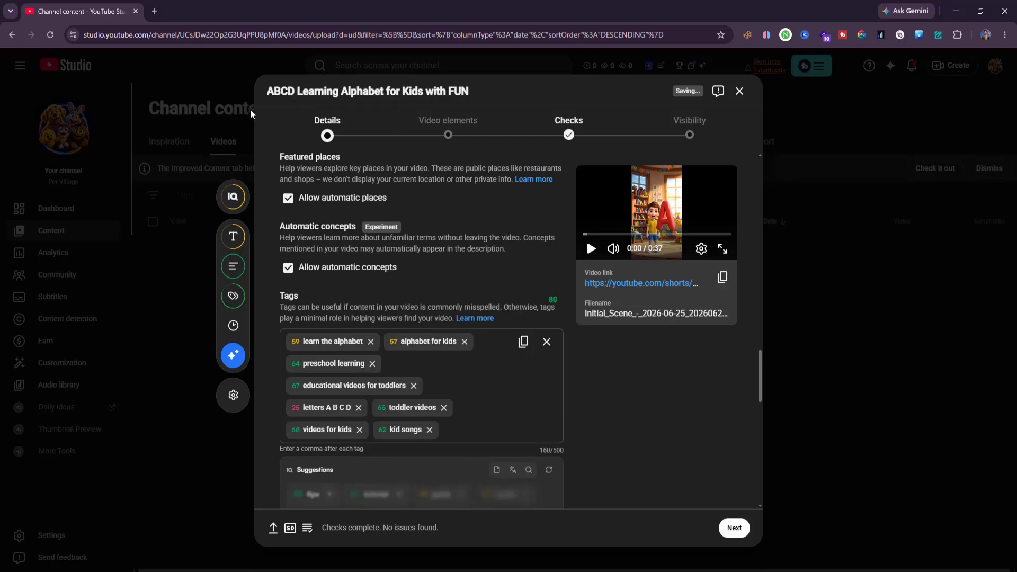
Step: Copy "ABCD Learning Alphabet for Kids" from the video title and add it as a tag
{"action": "left_click_drag", "start_coordinate": [267, 94], "coordinate": [424, 92]}
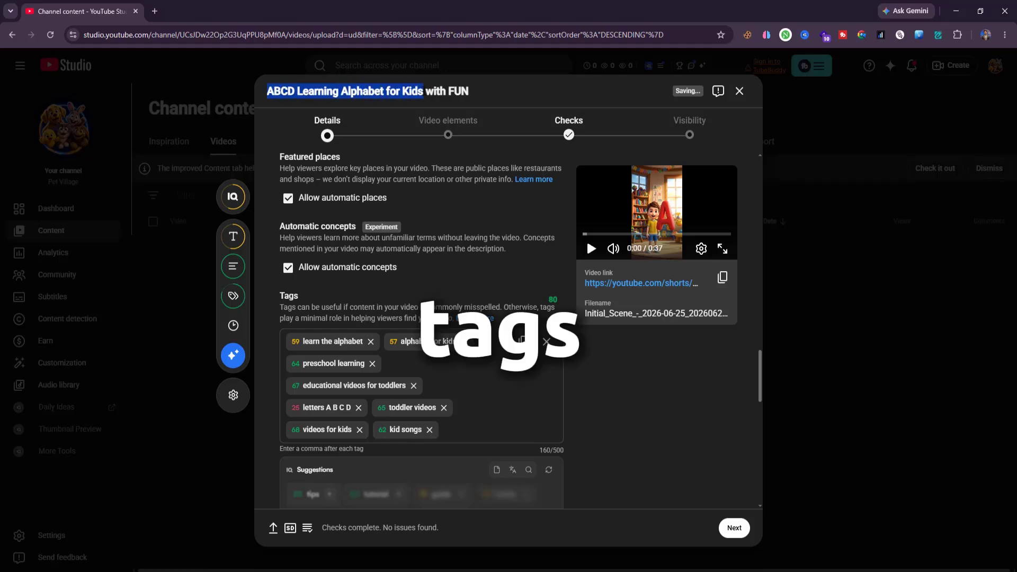
{"action": "right_click", "coordinate": [423, 96]}
{"action": "left_click", "coordinate": [436, 105]}
{"action": "right_click", "coordinate": [480, 434]}
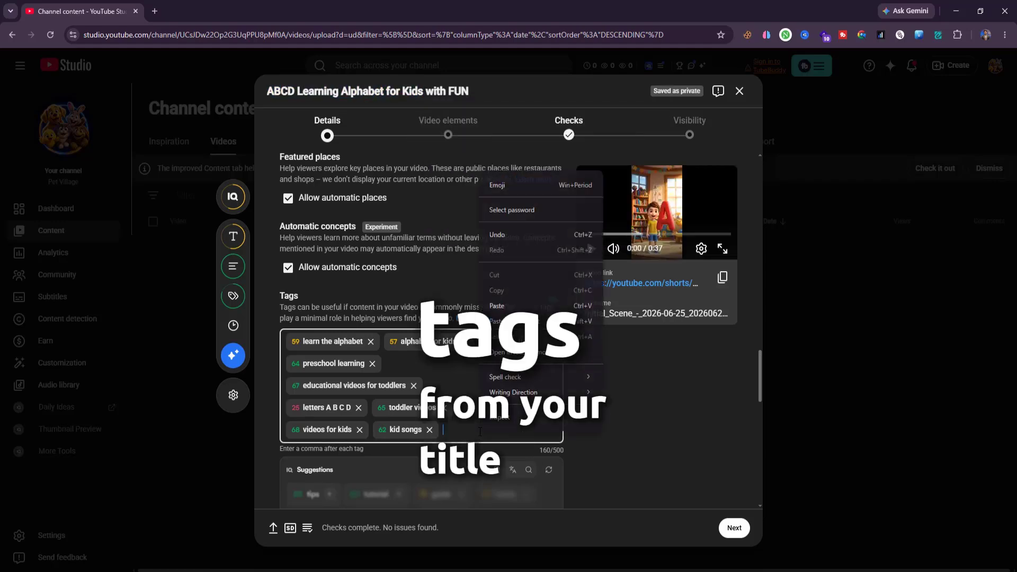
{"action": "left_click", "coordinate": [520, 310]}
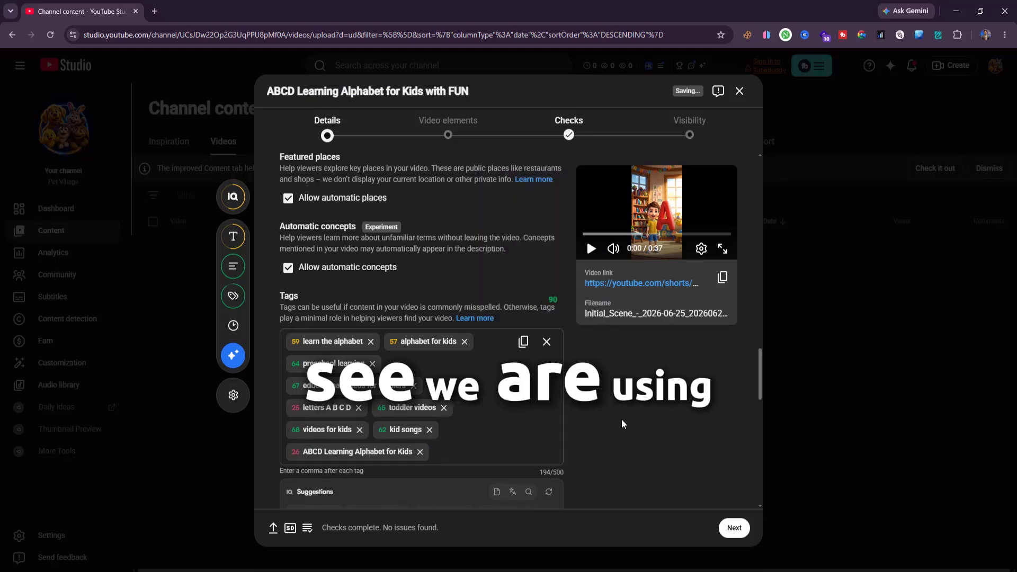
Step: Copy "ABCD Learning" from the video title and add it as another tag
{"action": "scroll", "coordinate": [539, 424], "scroll_direction": "down", "scroll_amount": 2}
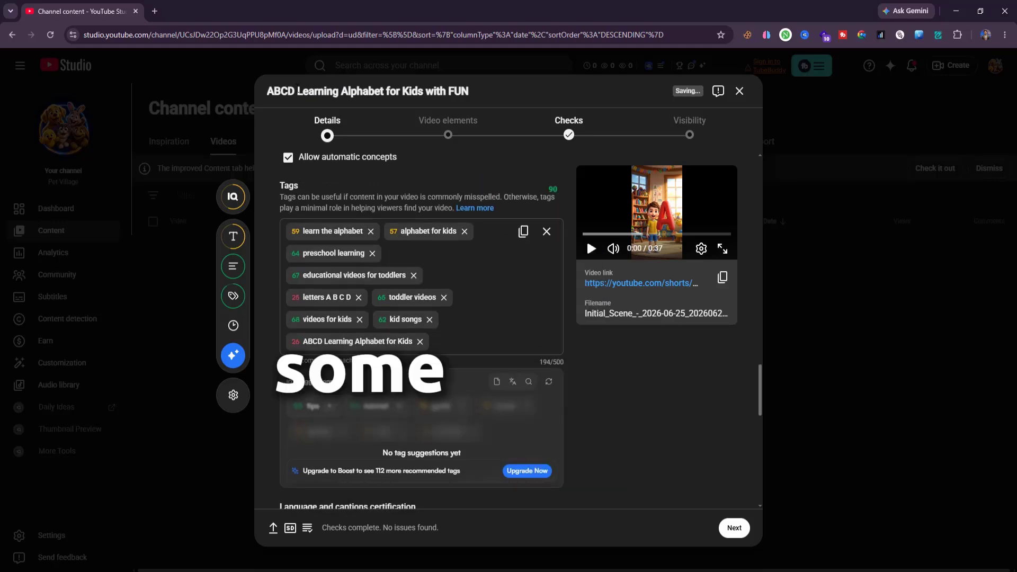
{"action": "left_click_drag", "start_coordinate": [269, 92], "coordinate": [339, 92]}
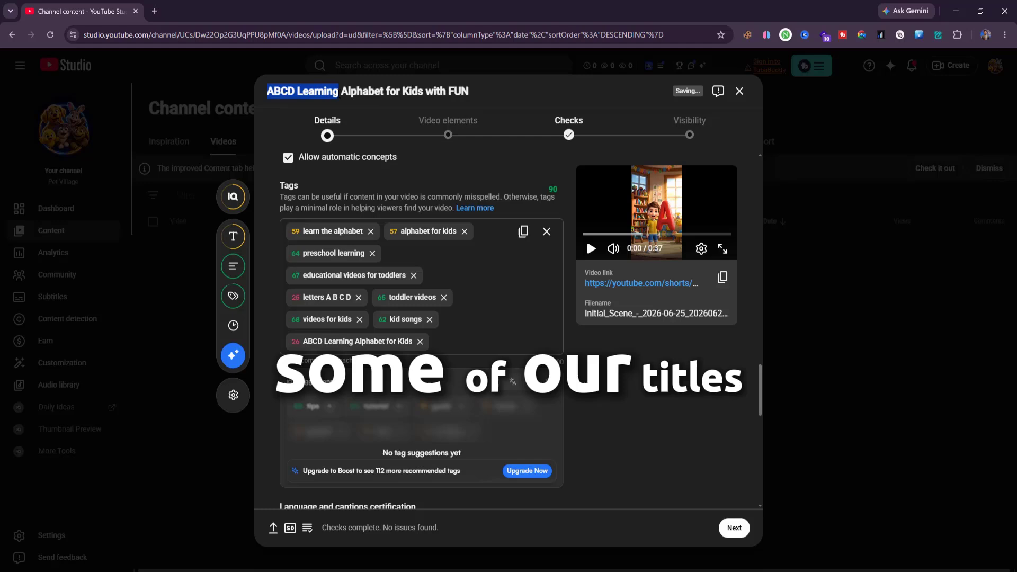
{"action": "right_click", "coordinate": [335, 94]}
{"action": "left_click", "coordinate": [364, 106]}
{"action": "left_click", "coordinate": [482, 345]}
{"action": "right_click", "coordinate": [482, 346]}
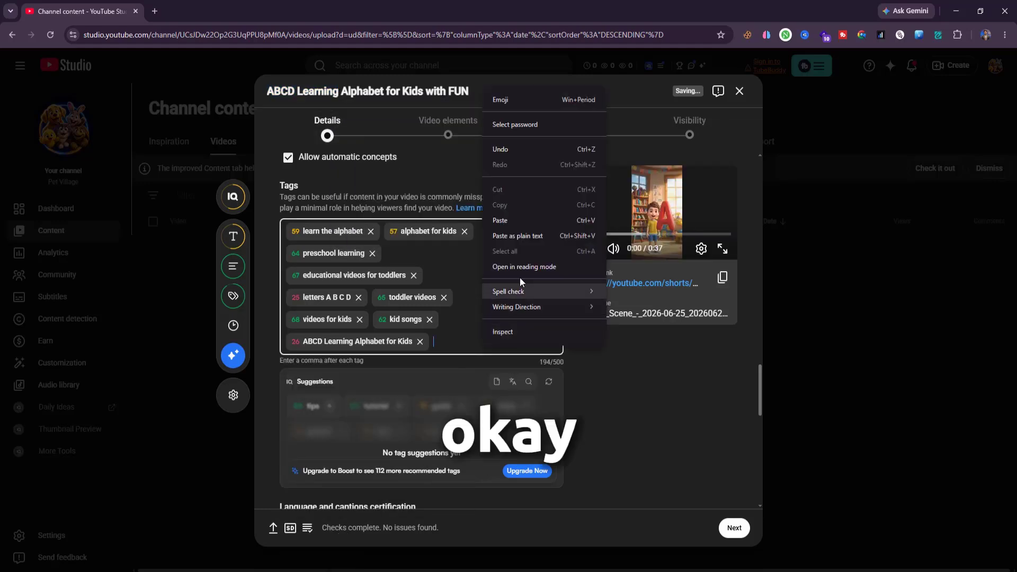
{"action": "left_click", "coordinate": [517, 220]}
{"action": "left_click", "coordinate": [597, 416]}
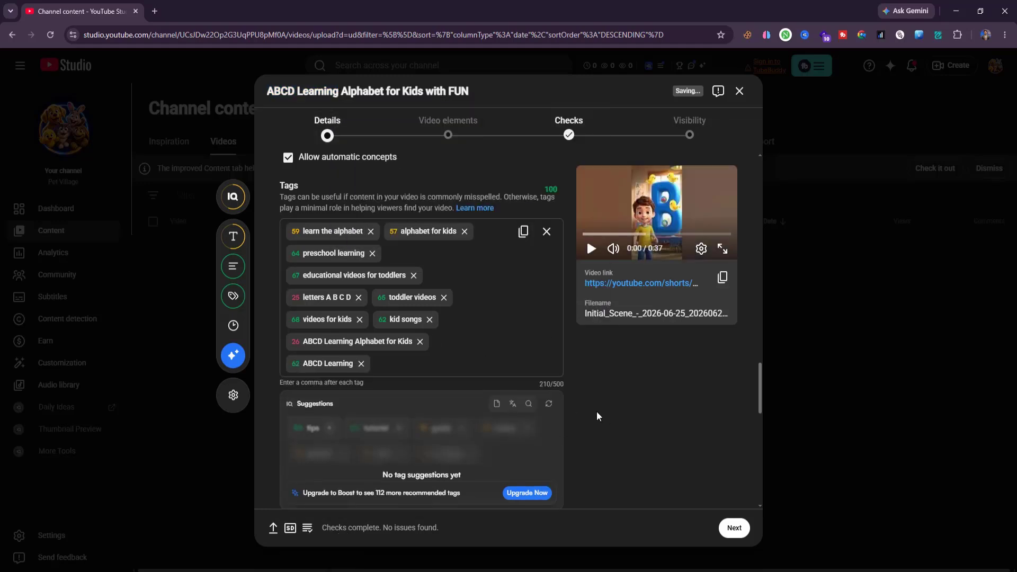
Step: Set the video language to English and the recording date to Jun 25, 2026
{"action": "scroll", "coordinate": [488, 366], "scroll_direction": "down", "scroll_amount": 3}
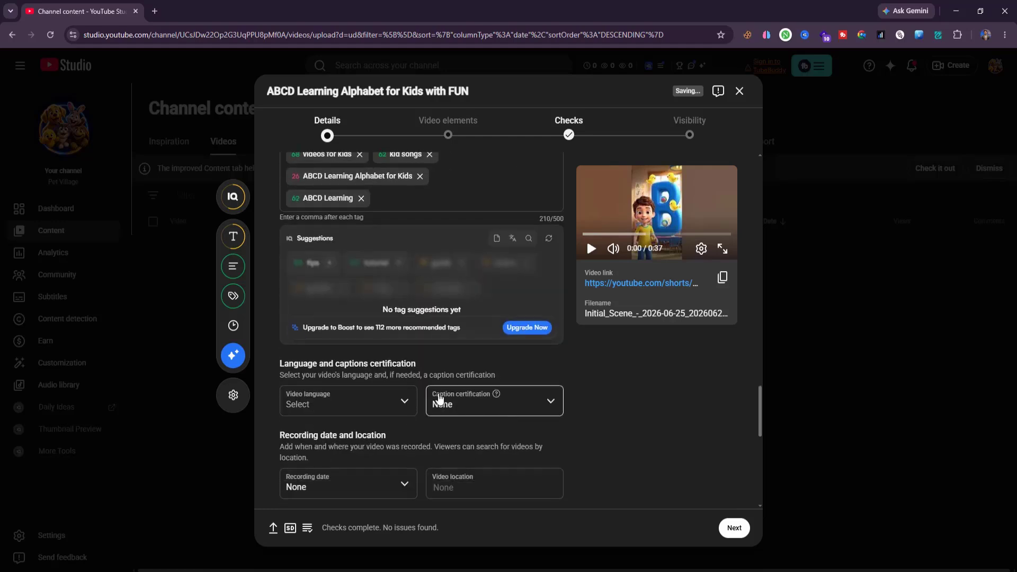
{"action": "left_click", "coordinate": [403, 401]}
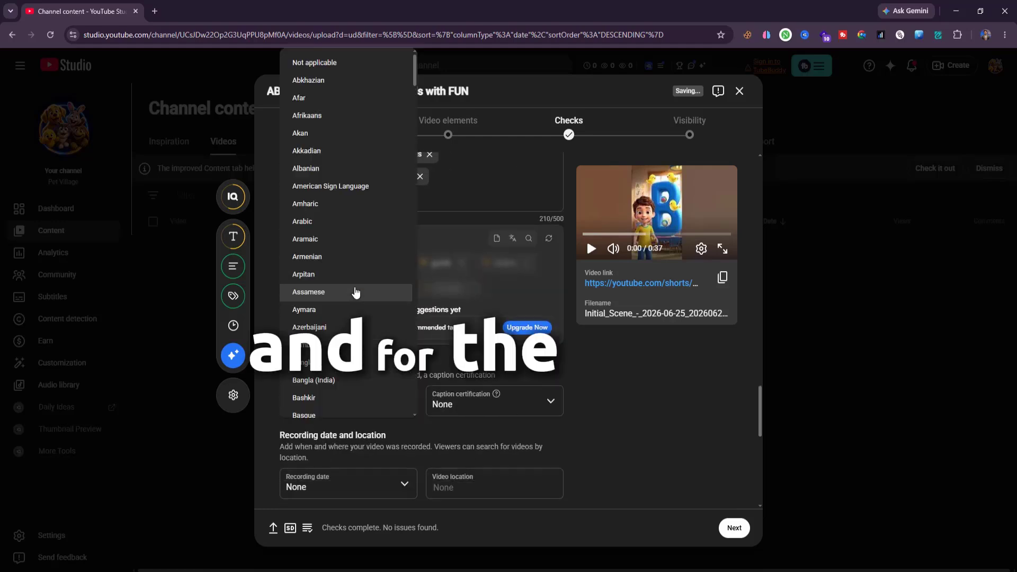
{"action": "scroll", "coordinate": [334, 238], "scroll_direction": "down", "scroll_amount": 6}
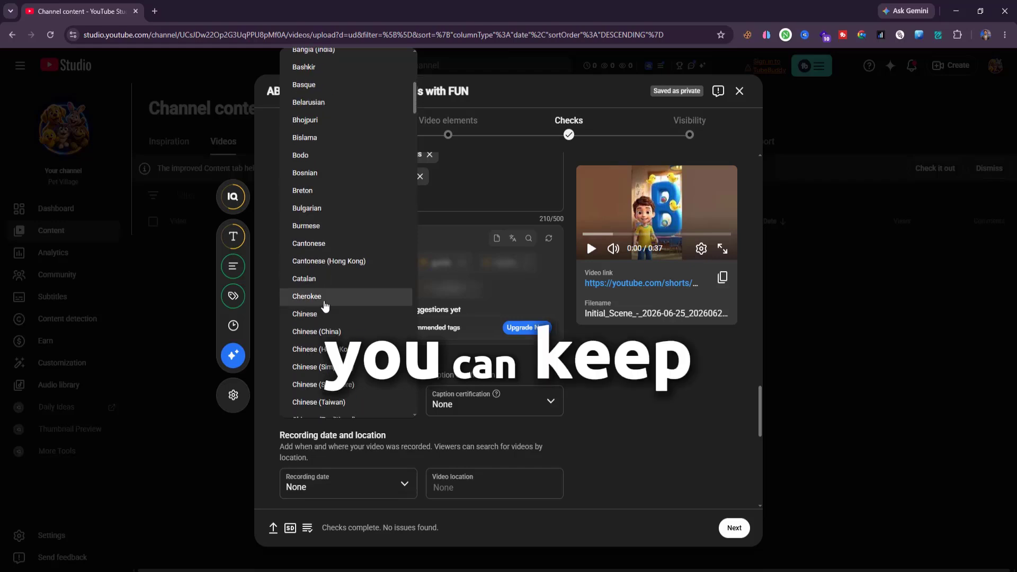
{"action": "scroll", "coordinate": [324, 303], "scroll_direction": "down", "scroll_amount": 5}
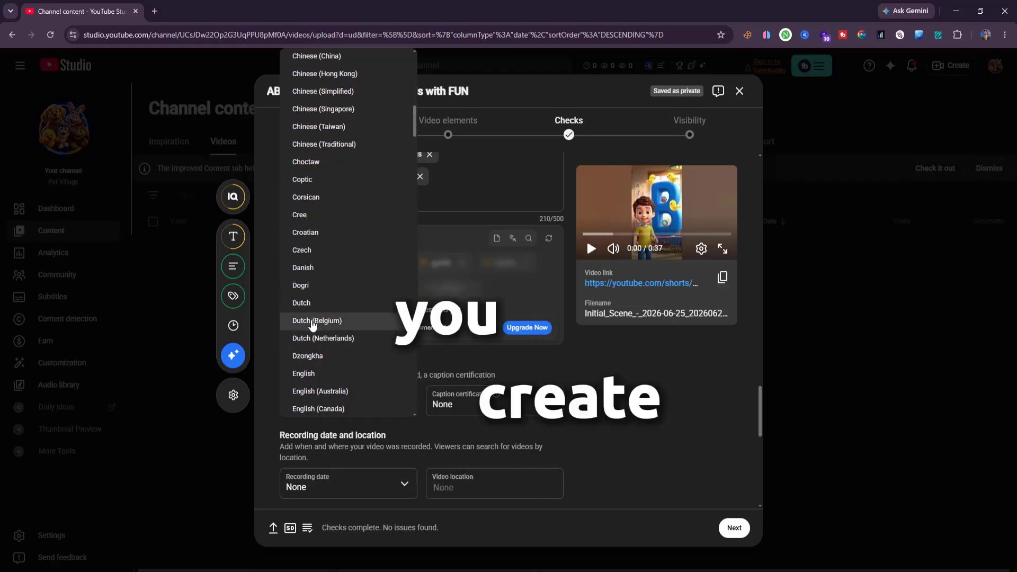
{"action": "scroll", "coordinate": [313, 326], "scroll_direction": "down", "scroll_amount": 1}
{"action": "left_click", "coordinate": [309, 320]}
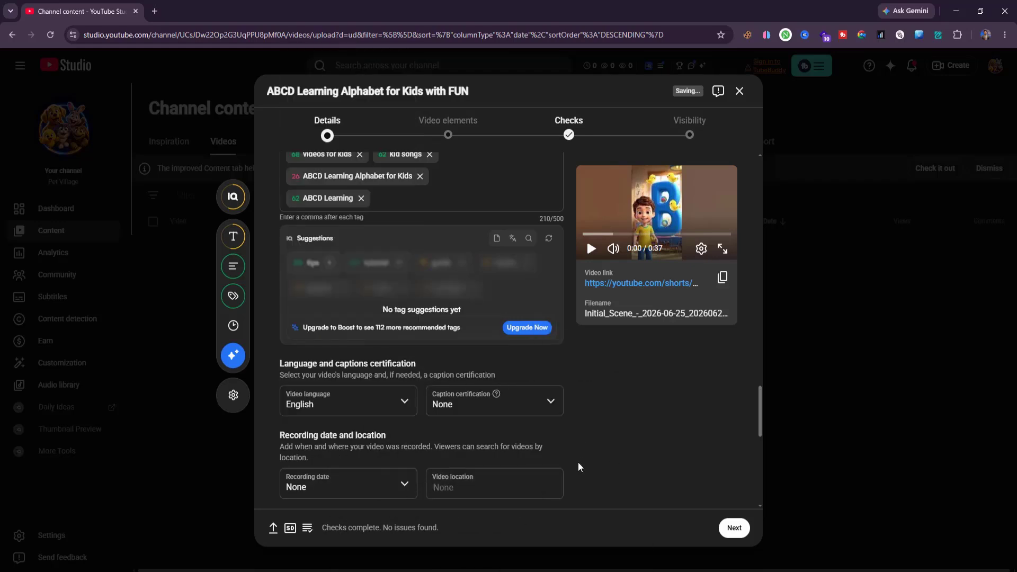
{"action": "left_click", "coordinate": [408, 483]}
{"action": "left_click", "coordinate": [371, 442]}
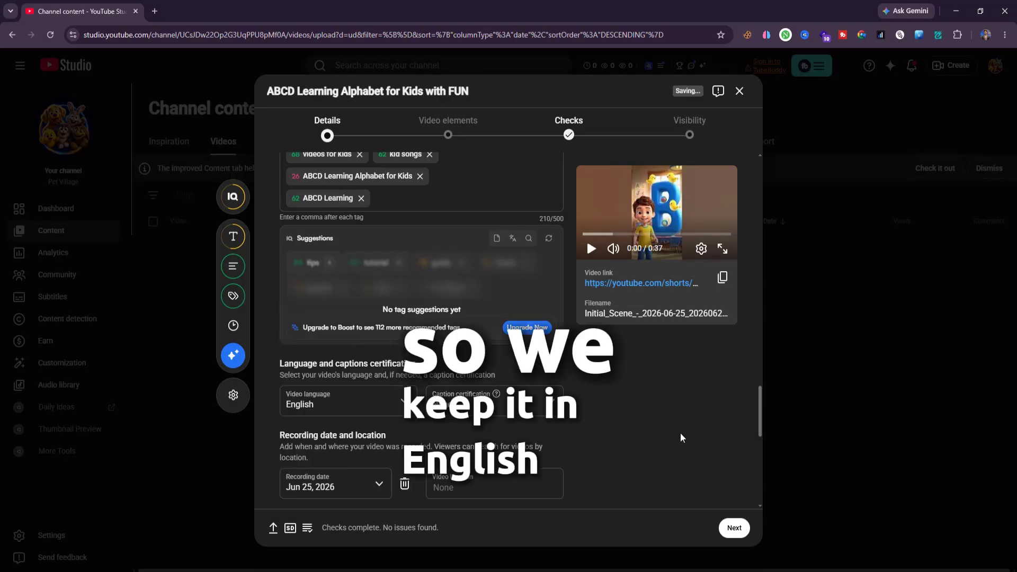
Step: Keep the Standard YouTube License and set the video's category to Education
{"action": "scroll", "coordinate": [682, 438], "scroll_direction": "down", "scroll_amount": 6}
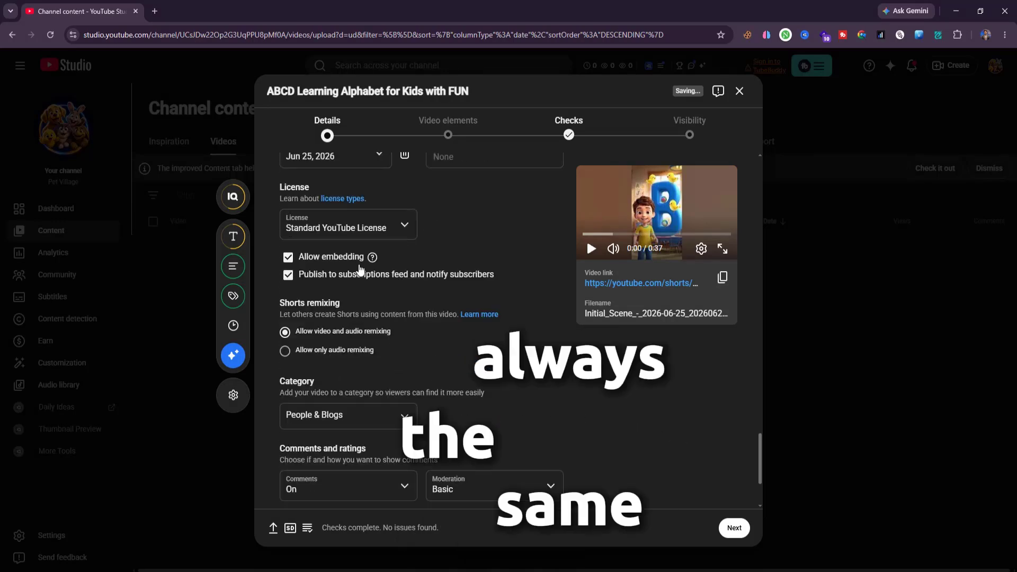
{"action": "left_click", "coordinate": [333, 236]}
{"action": "left_click", "coordinate": [386, 228]}
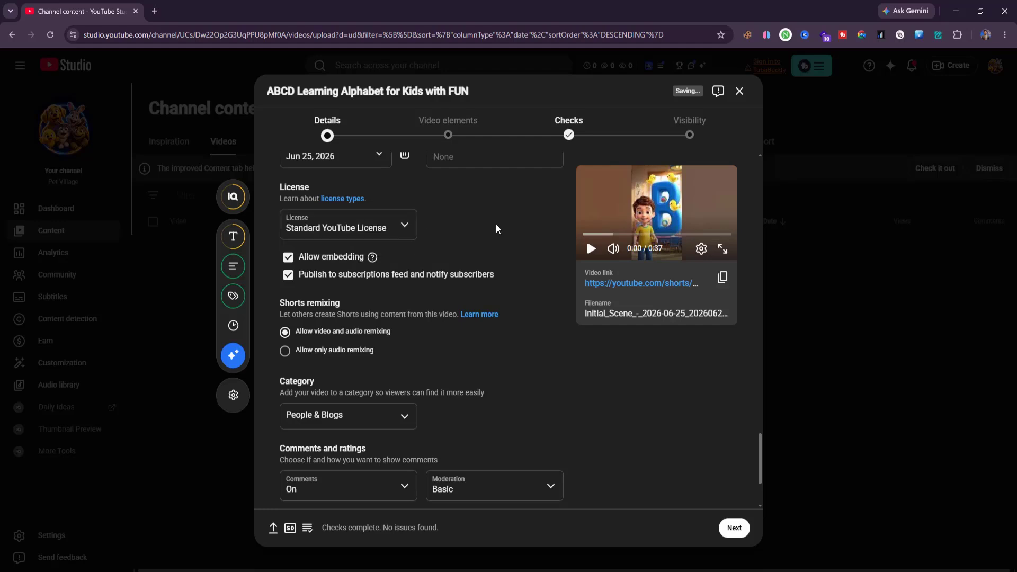
{"action": "scroll", "coordinate": [403, 299], "scroll_direction": "down", "scroll_amount": 2}
{"action": "left_click", "coordinate": [400, 299]}
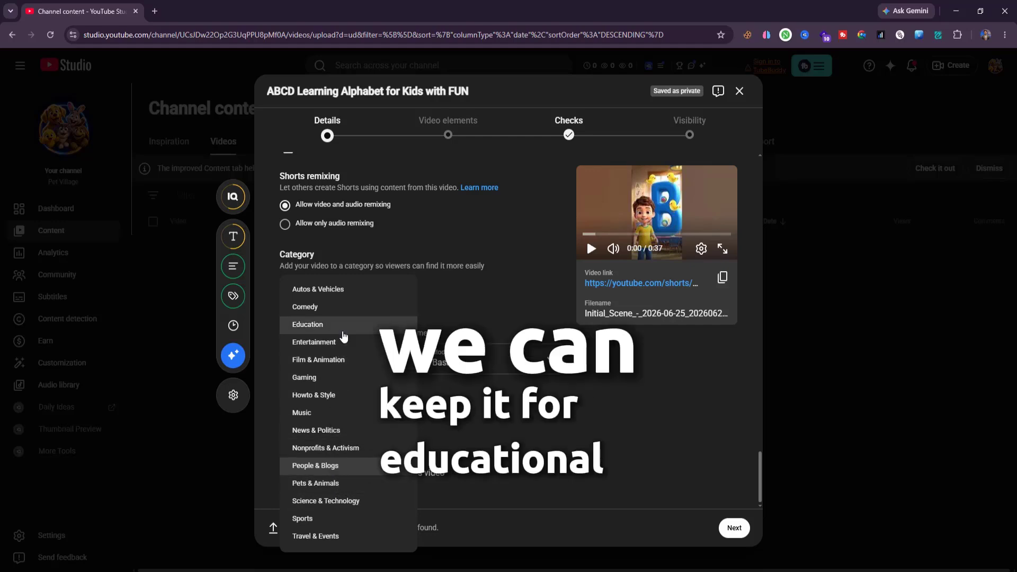
{"action": "left_click", "coordinate": [344, 325]}
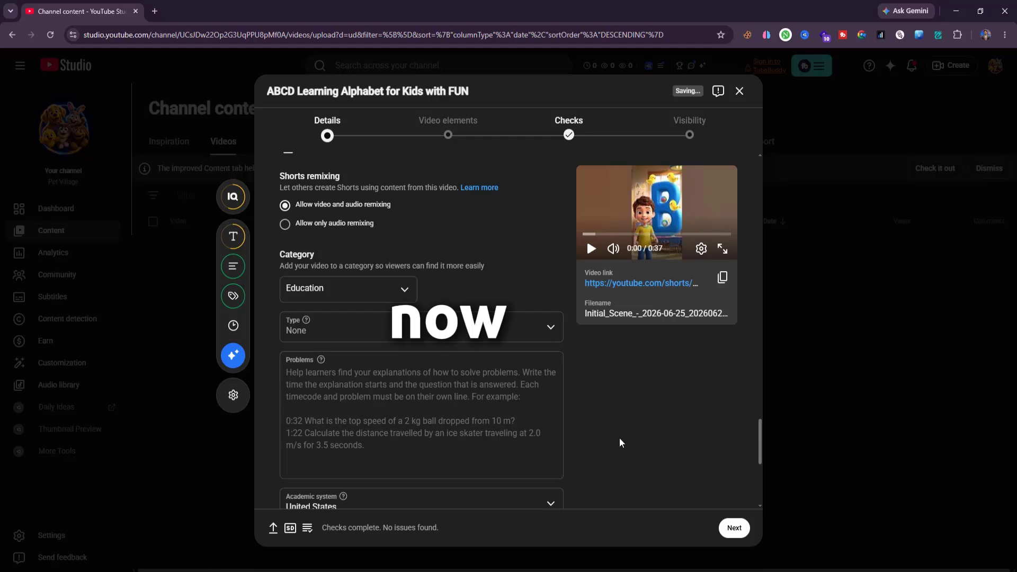
{"action": "scroll", "coordinate": [620, 439], "scroll_direction": "down", "scroll_amount": 4}
{"action": "scroll", "coordinate": [579, 441], "scroll_direction": "down", "scroll_amount": 2}
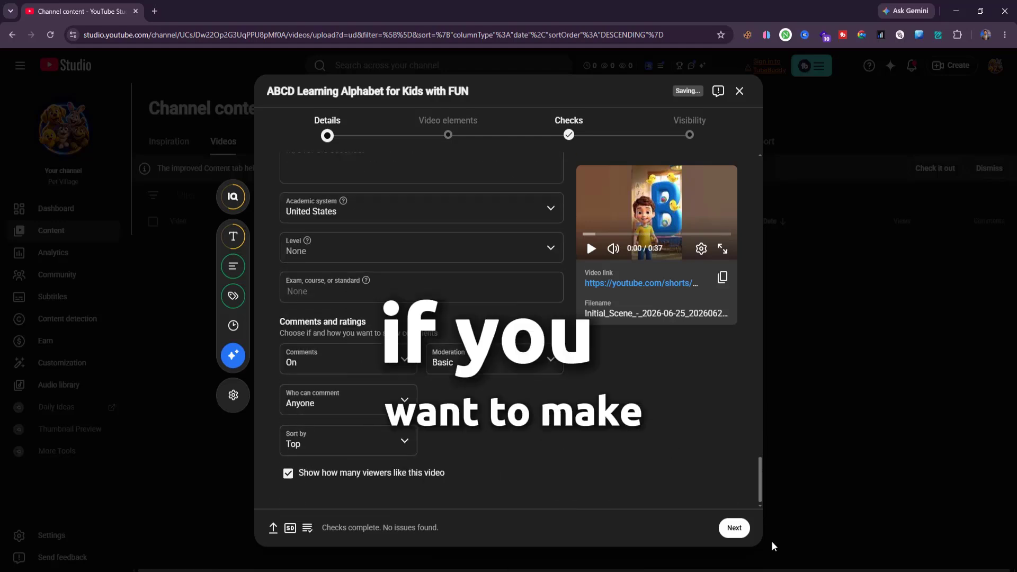
{"action": "scroll", "coordinate": [511, 429], "scroll_direction": "up", "scroll_amount": 15}
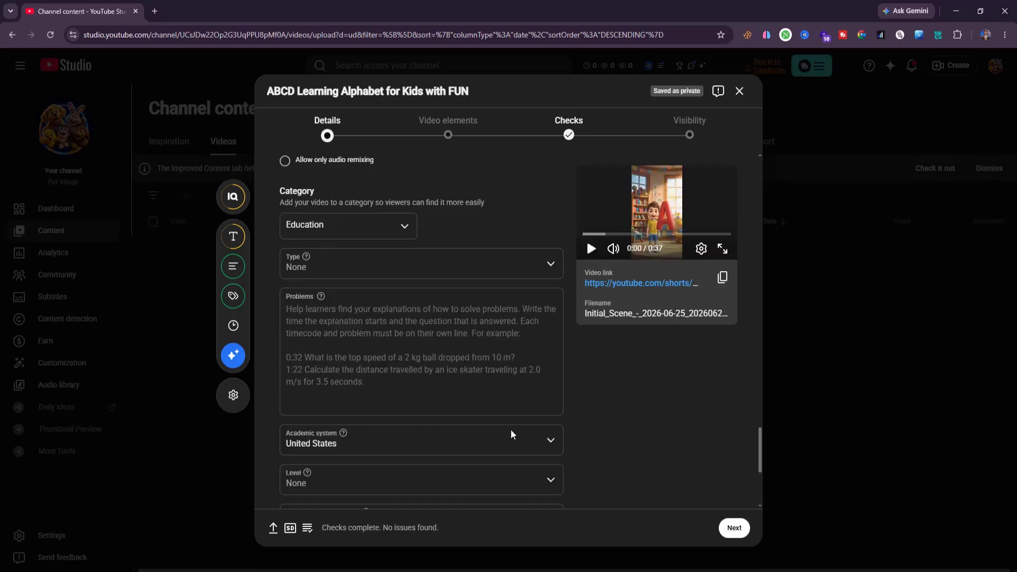
{"action": "scroll", "coordinate": [458, 425], "scroll_direction": "up", "scroll_amount": 8}
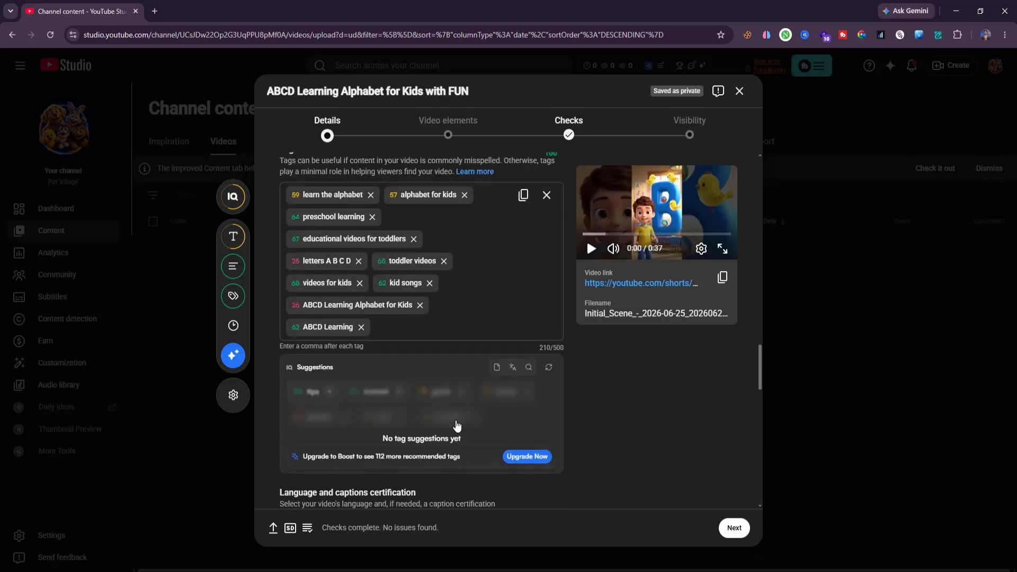
{"action": "scroll", "coordinate": [458, 427], "scroll_direction": "up", "scroll_amount": 12}
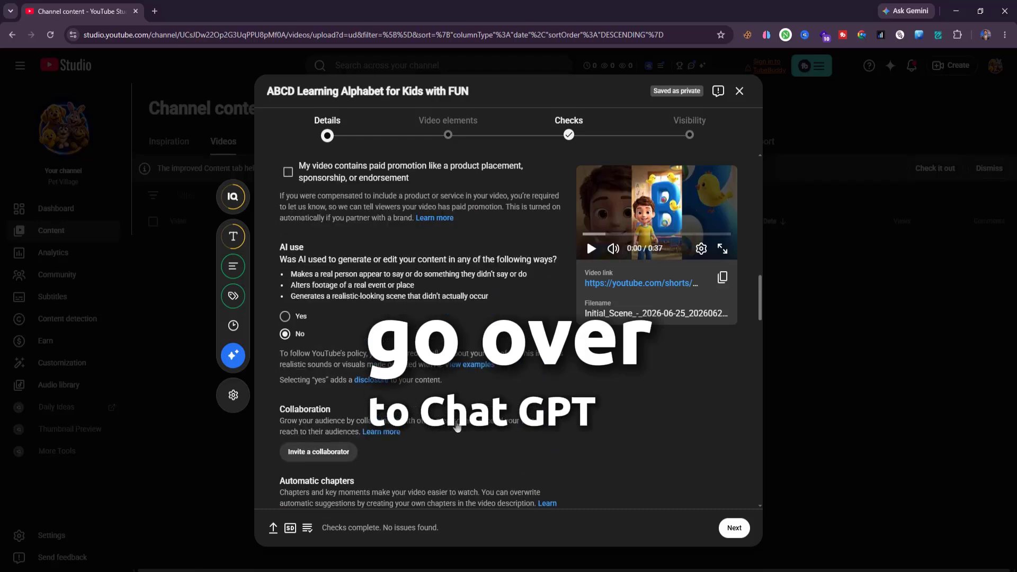
{"action": "scroll", "coordinate": [452, 420], "scroll_direction": "up", "scroll_amount": 1}
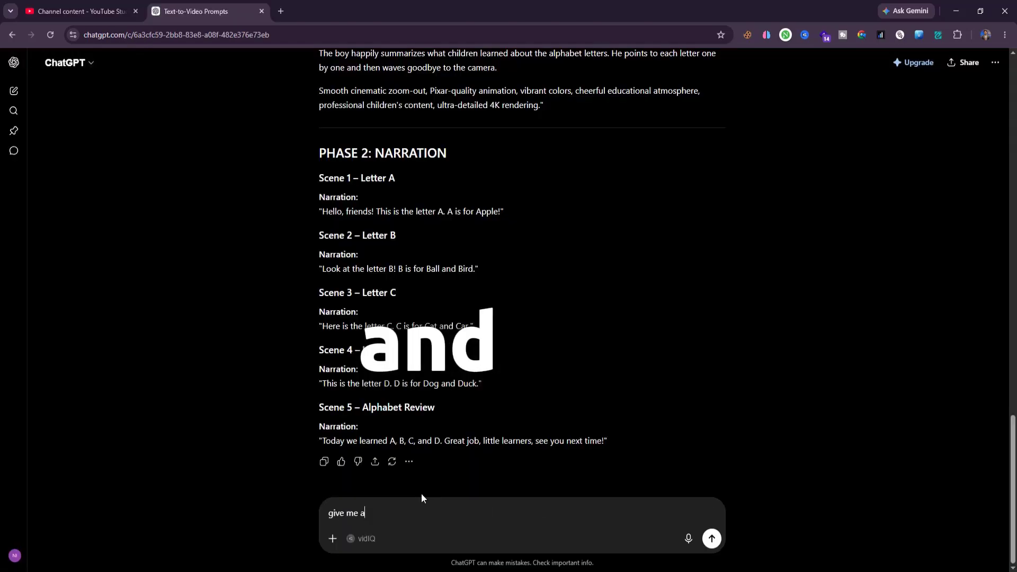
Step: Switch to the ChatGPT conversation and send the request "give me a thumbnail prompt for this"
{"action": "type", "text": "thum"}
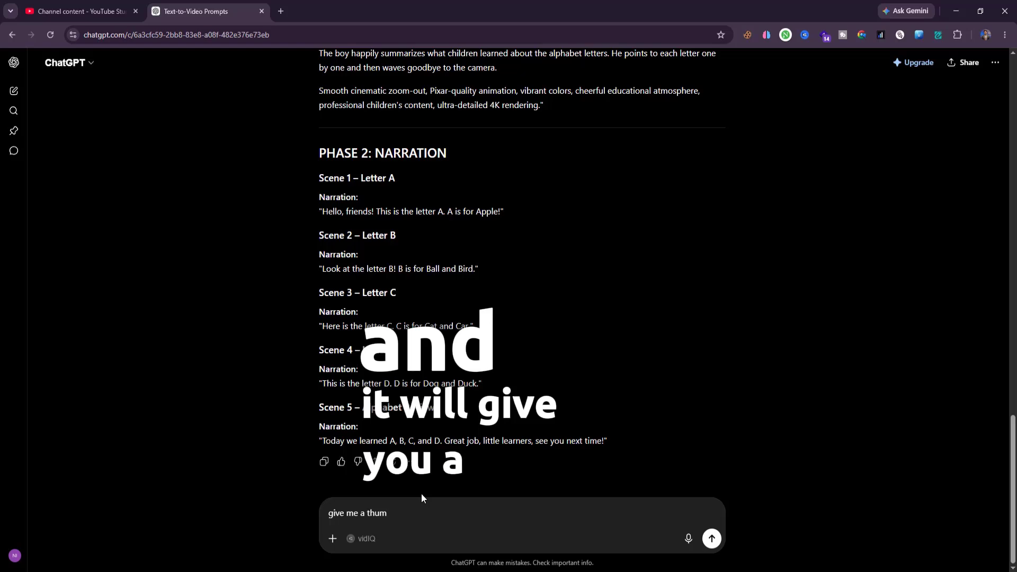
{"action": "type", "text": "bnail promp"}
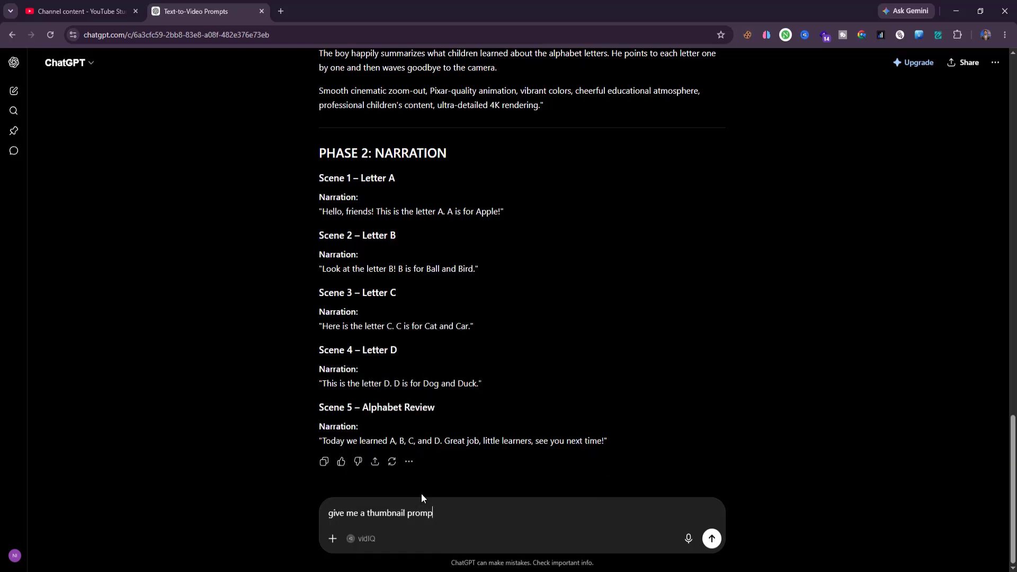
{"action": "type", "text": "t for this"}
{"action": "key", "text": "Return"}
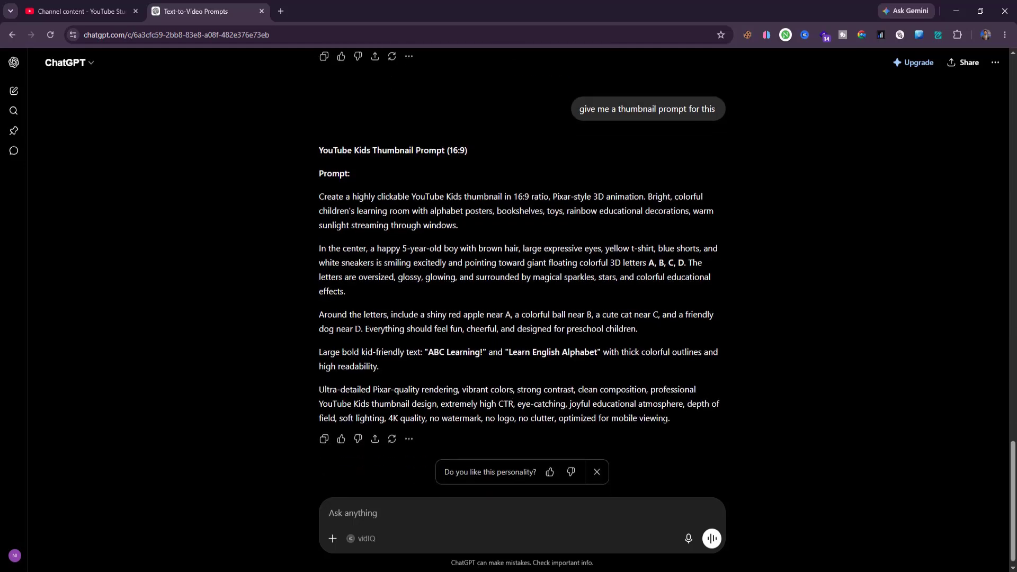
Step: Copy the generated thumbnail prompt into a Create image request and change its ratio to 9:16
{"action": "left_click_drag", "start_coordinate": [671, 418], "coordinate": [318, 195]}
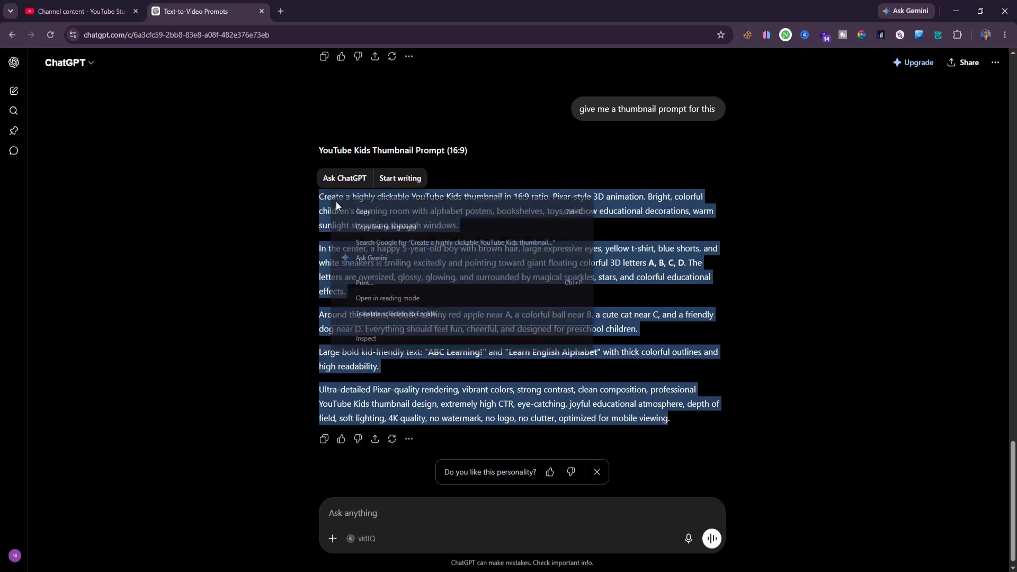
{"action": "left_click", "coordinate": [346, 210]}
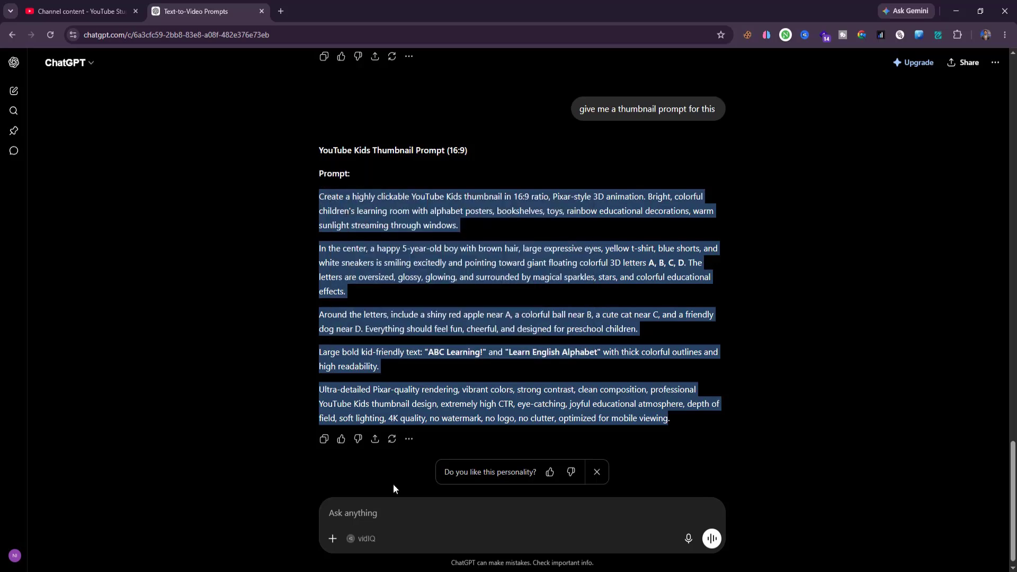
{"action": "left_click", "coordinate": [333, 539]}
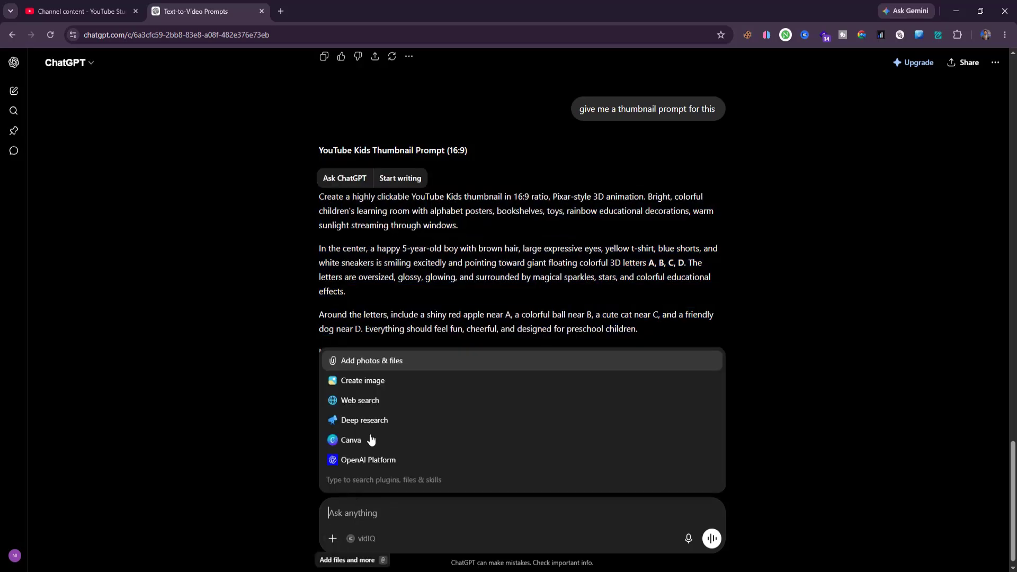
{"action": "left_click", "coordinate": [370, 390]}
{"action": "right_click", "coordinate": [430, 508]}
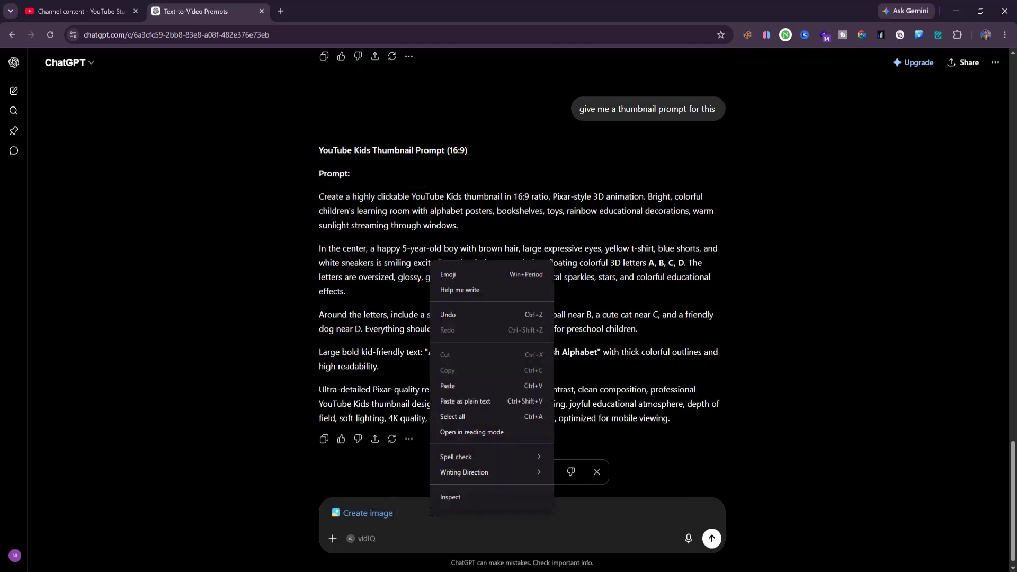
{"action": "left_click", "coordinate": [463, 380]}
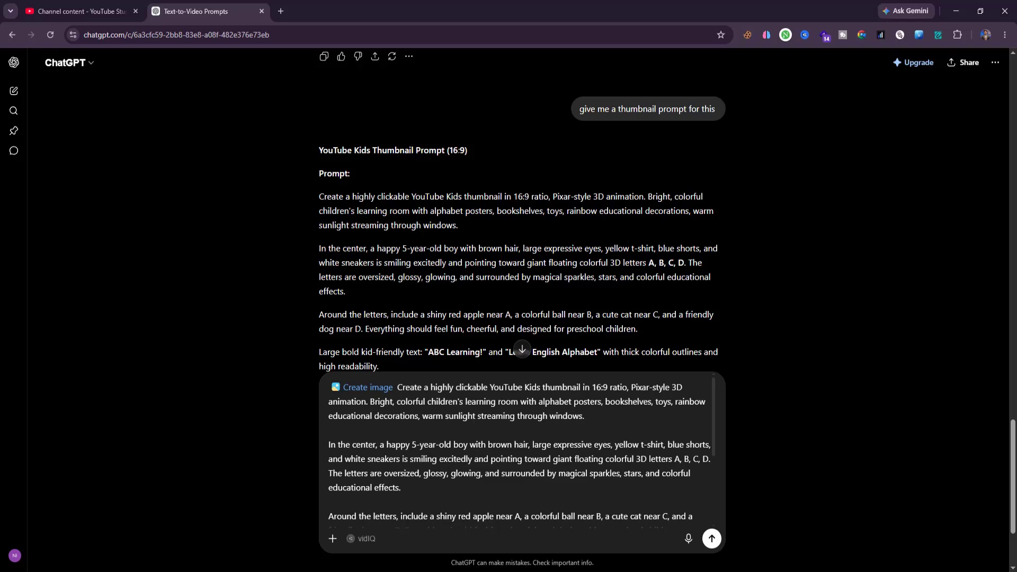
{"action": "left_click", "coordinate": [597, 387]}
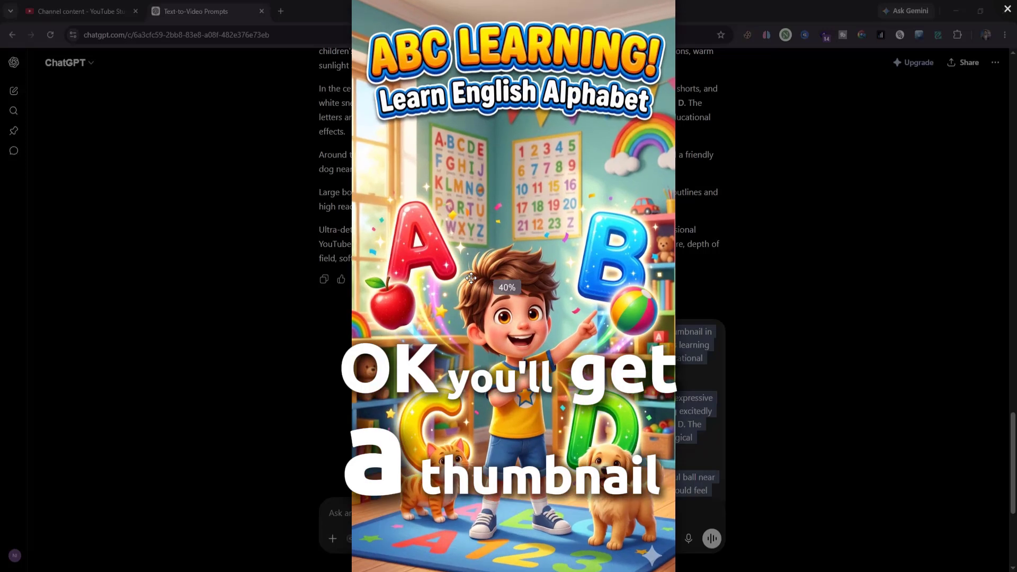
Step: Close the previewed thumbnail image and switch back to the video upload in YouTube Studio
{"action": "left_click", "coordinate": [108, 4]}
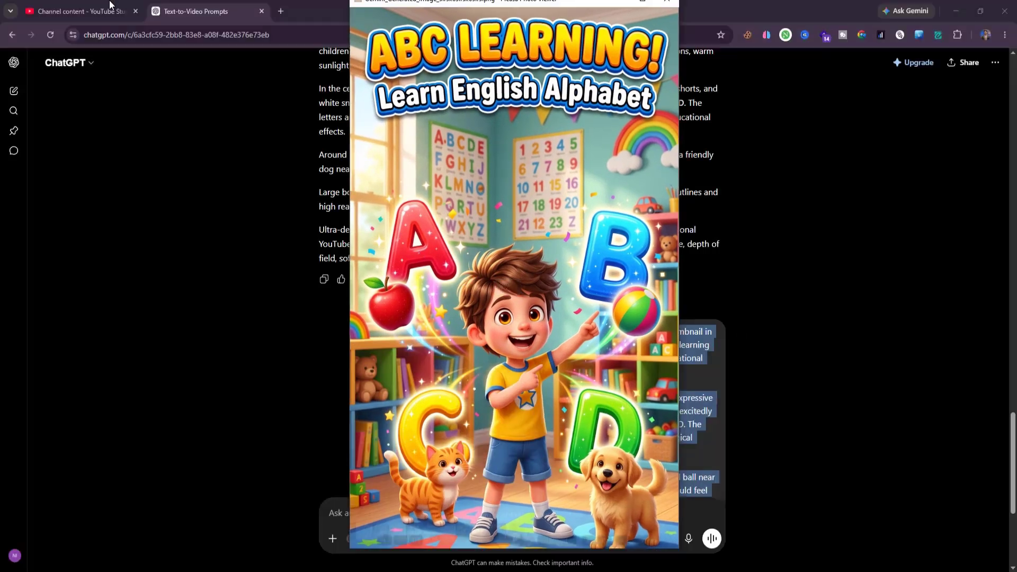
{"action": "left_click", "coordinate": [669, 4]}
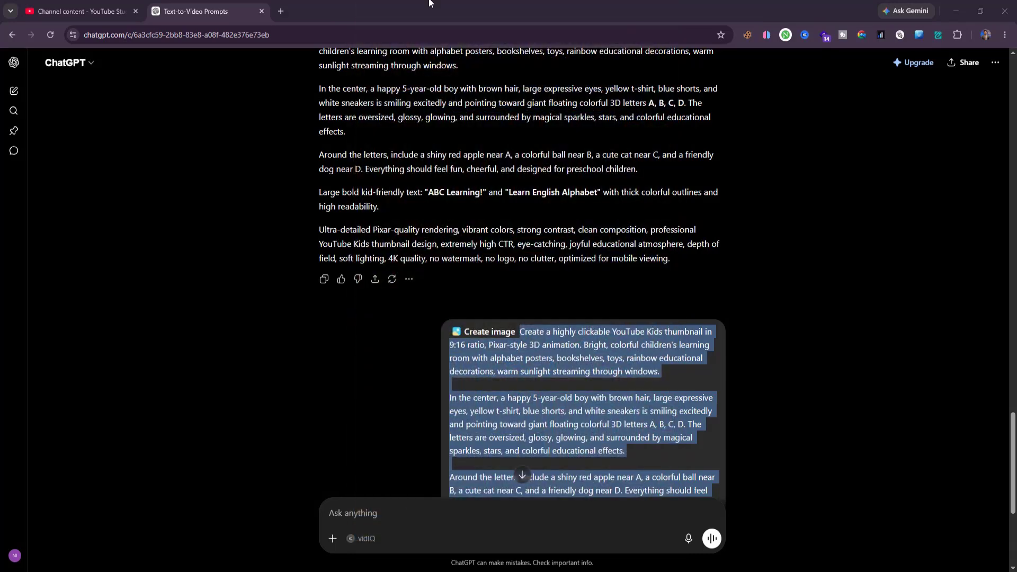
{"action": "left_click", "coordinate": [80, 11]}
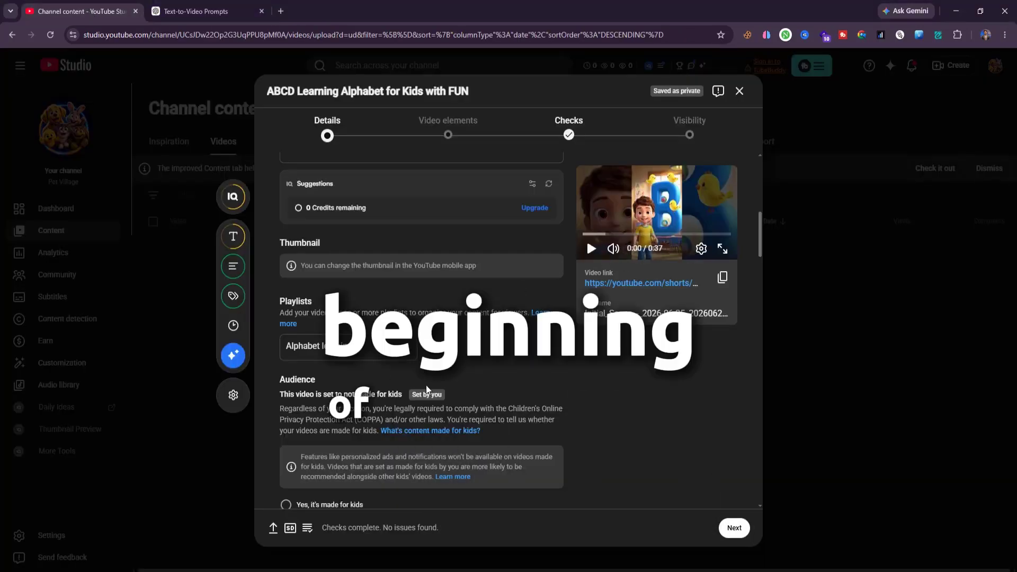
Step: Advance the upload past Video elements and Checks without additions, and set the video's visibility to Public
{"action": "scroll", "coordinate": [425, 392], "scroll_direction": "down", "scroll_amount": 2}
{"action": "scroll", "coordinate": [426, 392], "scroll_direction": "down", "scroll_amount": 5}
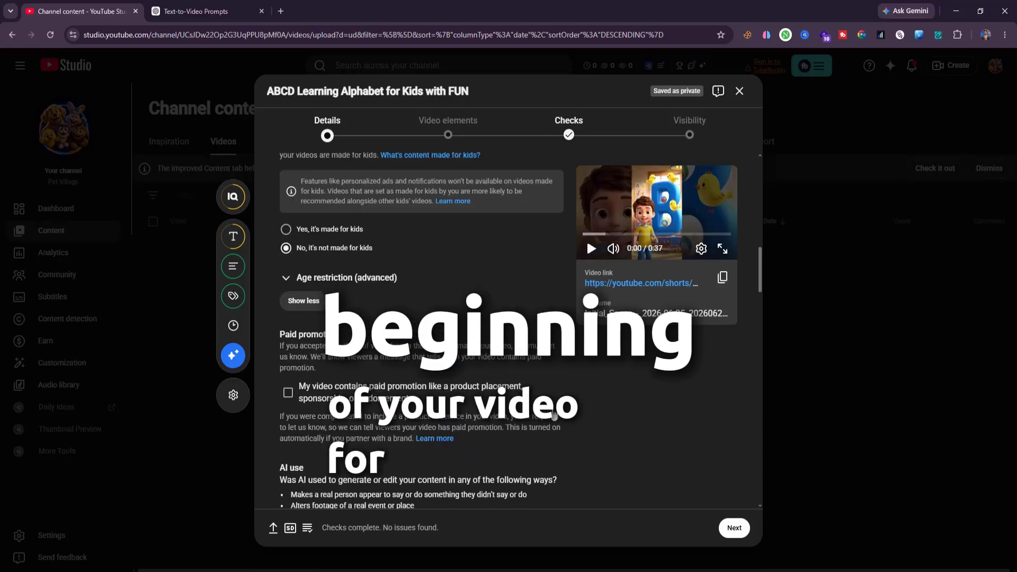
{"action": "left_click", "coordinate": [736, 529]}
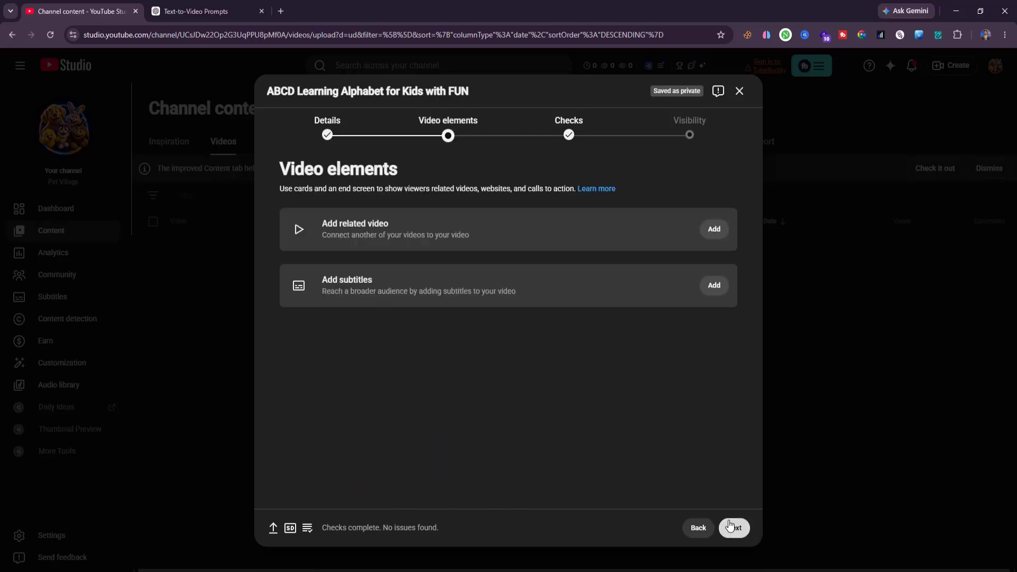
{"action": "left_click", "coordinate": [735, 529]}
{"action": "left_click", "coordinate": [699, 529]}
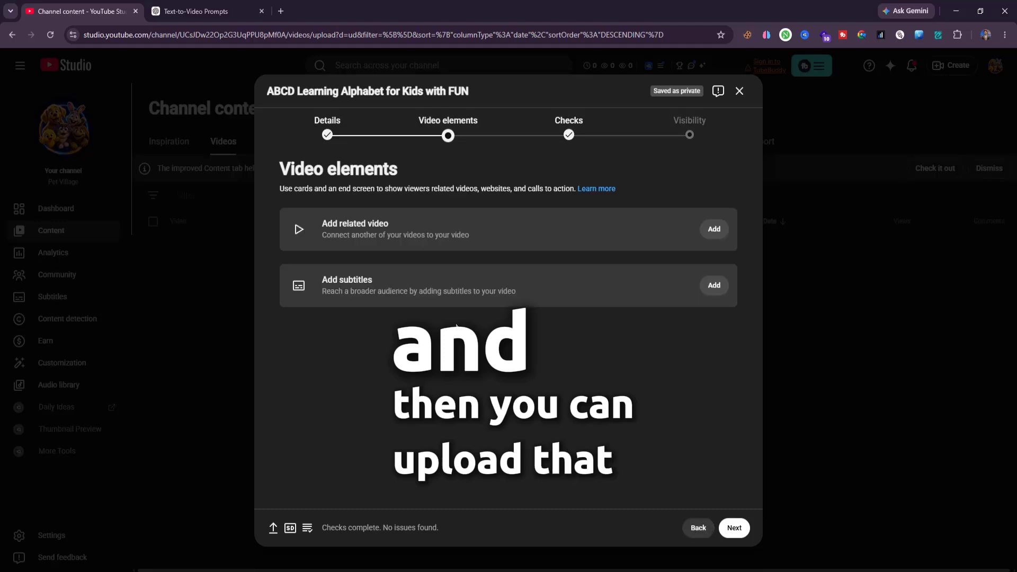
{"action": "left_click", "coordinate": [731, 529]}
{"action": "left_click", "coordinate": [734, 528]}
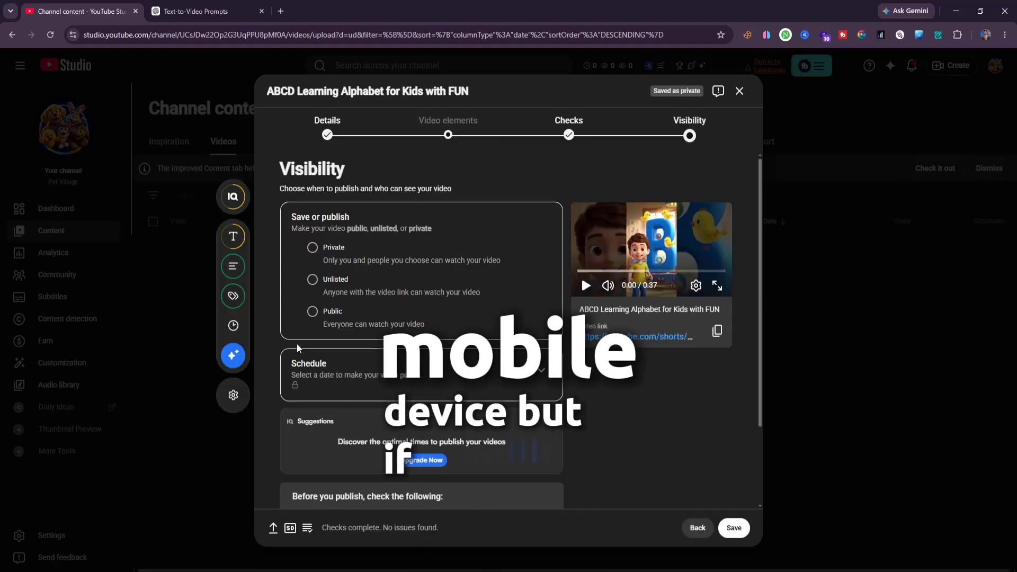
{"action": "left_click", "coordinate": [313, 312]}
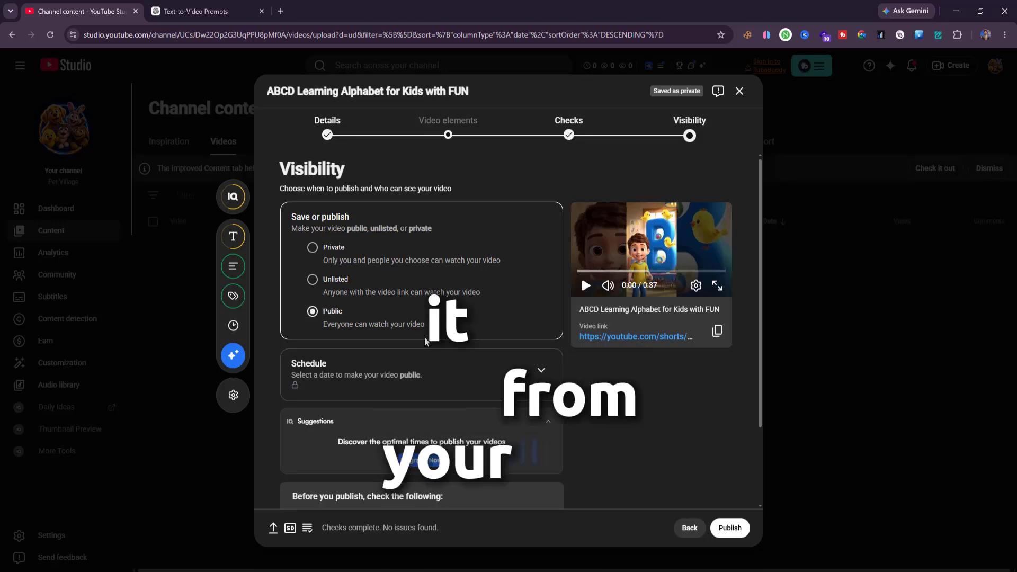
Step: Set the video to be scheduled as public on Jun 26, 2026 at 9:00 PM, and look through the time zone options
{"action": "scroll", "coordinate": [425, 337], "scroll_direction": "down", "scroll_amount": 2}
{"action": "left_click", "coordinate": [542, 270]}
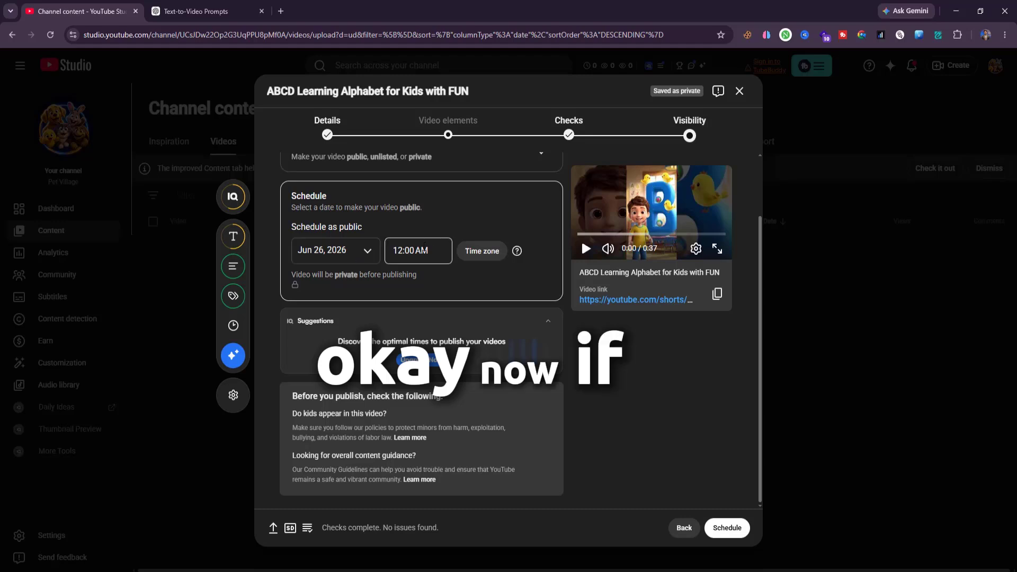
{"action": "left_click", "coordinate": [416, 251]}
{"action": "scroll", "coordinate": [421, 349], "scroll_direction": "down", "scroll_amount": 8}
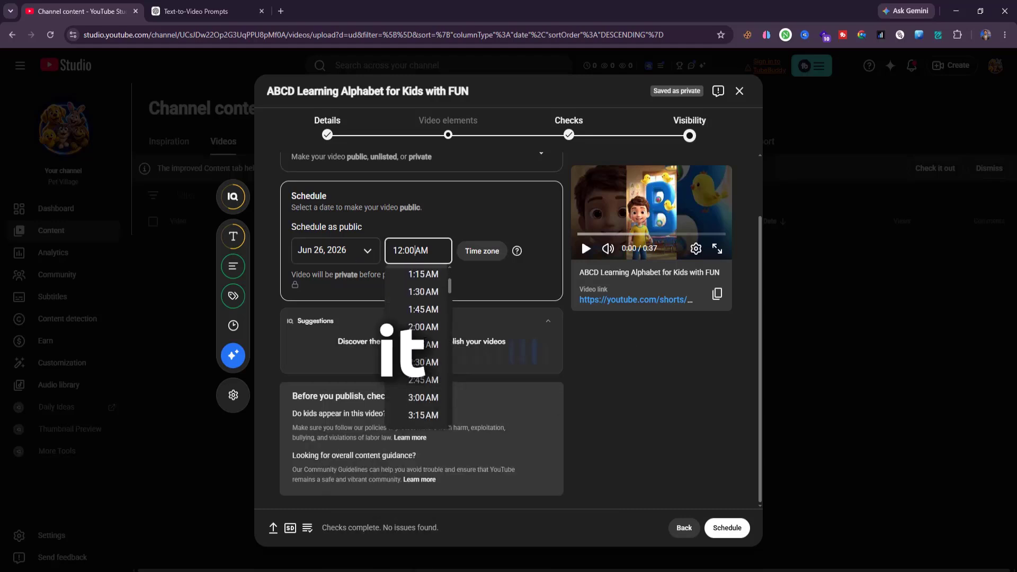
{"action": "scroll", "coordinate": [423, 345], "scroll_direction": "down", "scroll_amount": 18}
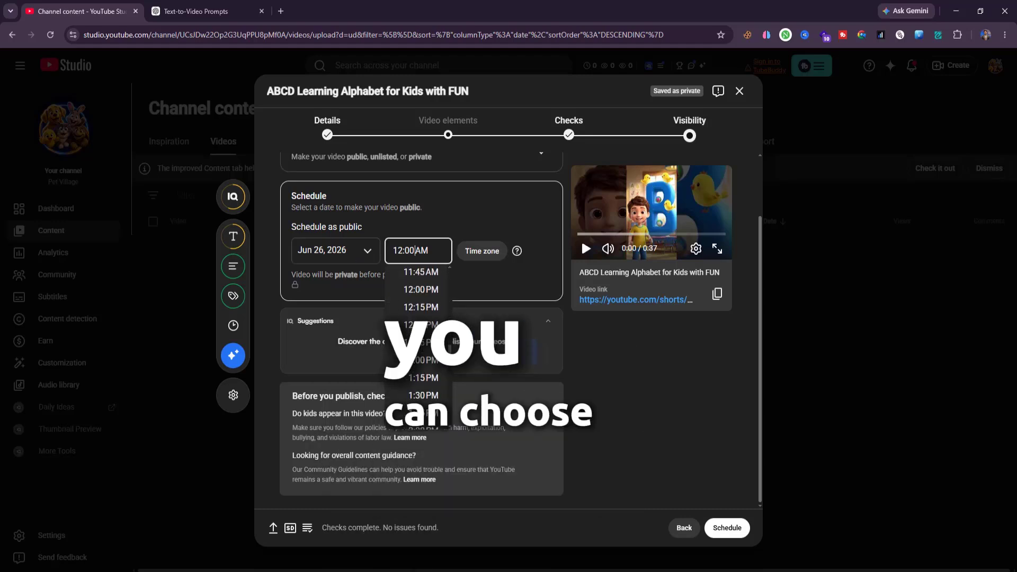
{"action": "scroll", "coordinate": [423, 345], "scroll_direction": "up", "scroll_amount": 3}
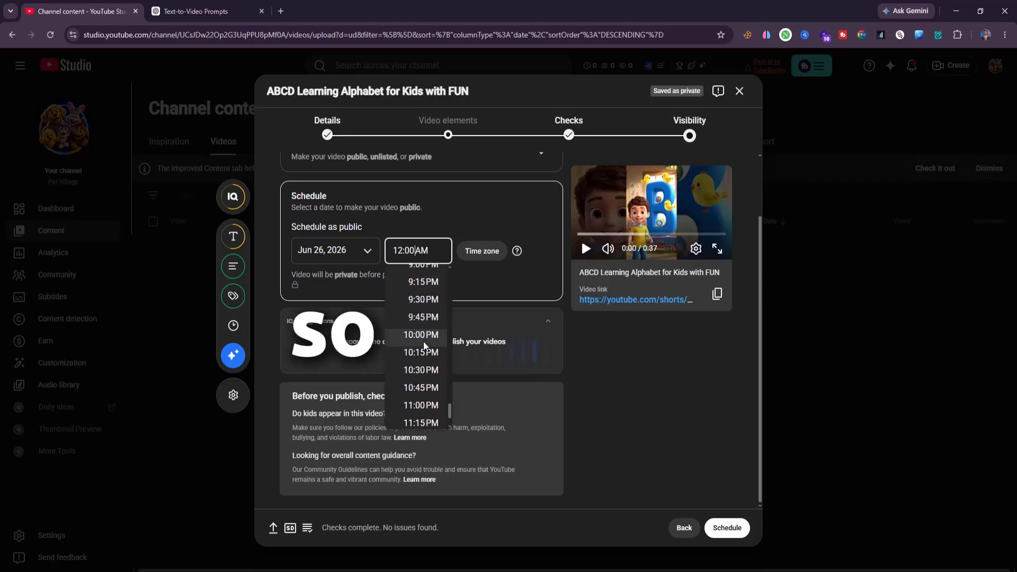
{"action": "left_click", "coordinate": [423, 373]}
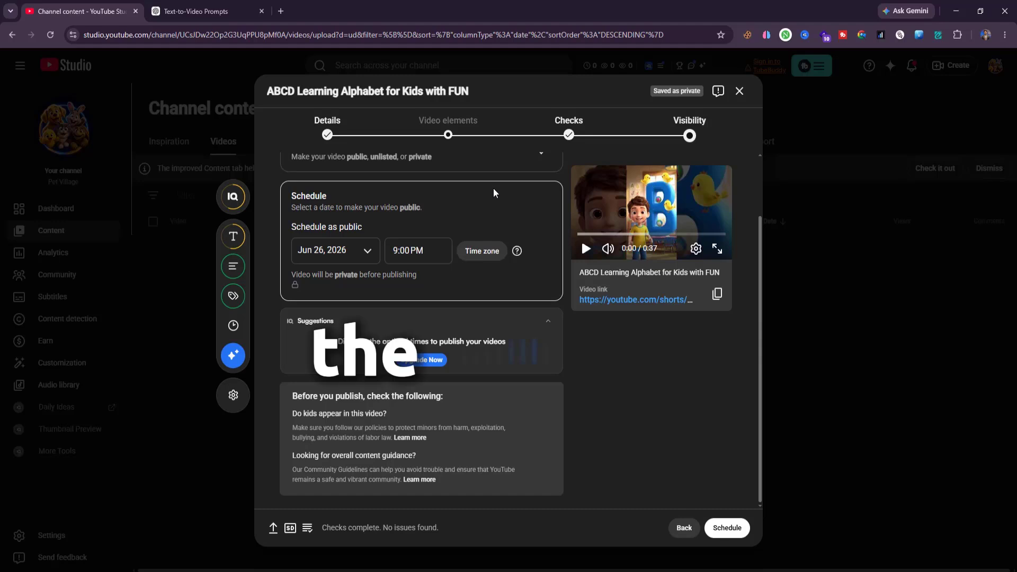
{"action": "left_click", "coordinate": [483, 254]}
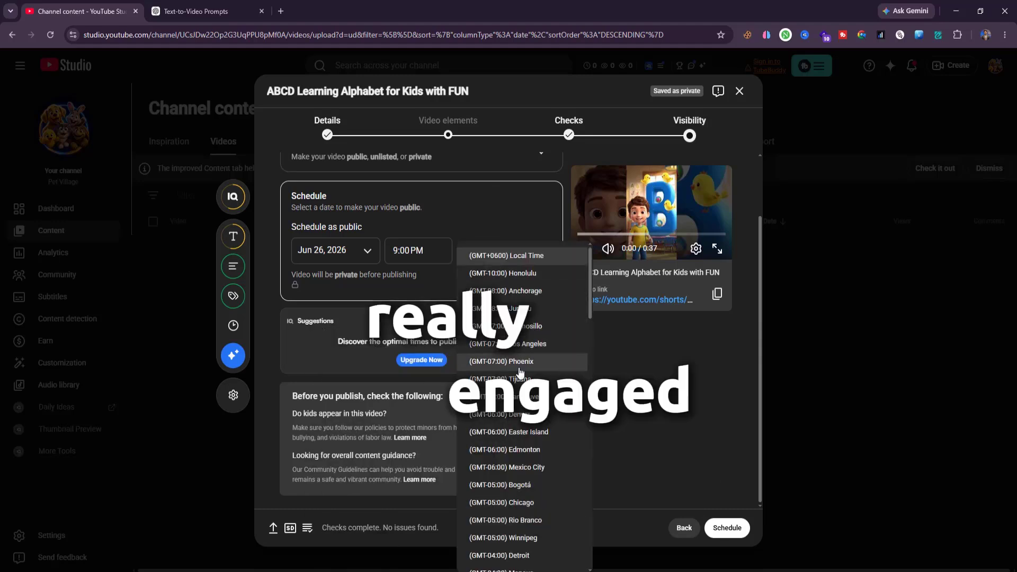
{"action": "left_click", "coordinate": [498, 210]}
{"action": "scroll", "coordinate": [419, 244], "scroll_direction": "up", "scroll_amount": 2}
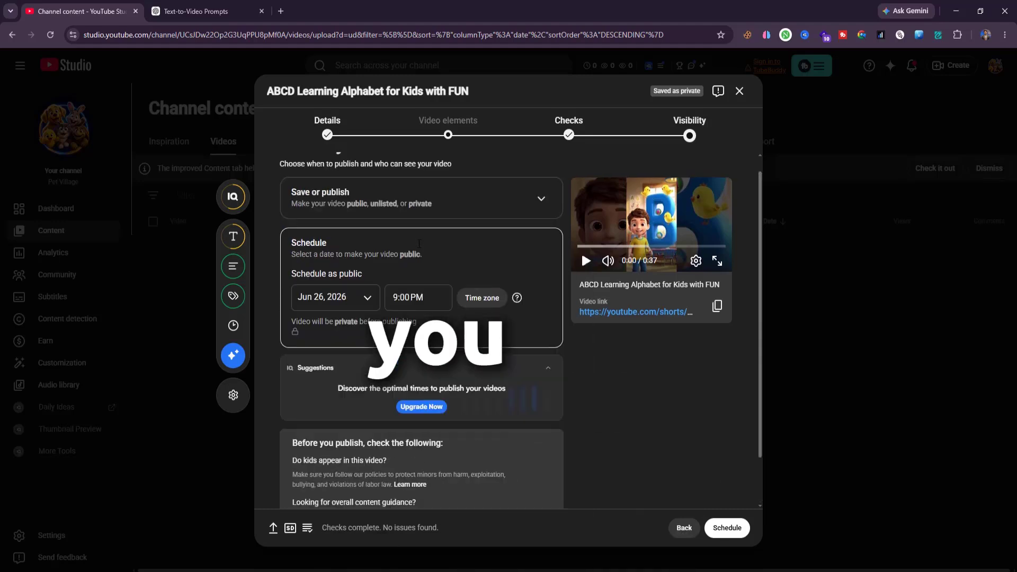
Step: Switch from scheduling back to immediate Public release, publish the video, and close the sharing dialog
{"action": "left_click", "coordinate": [522, 230]}
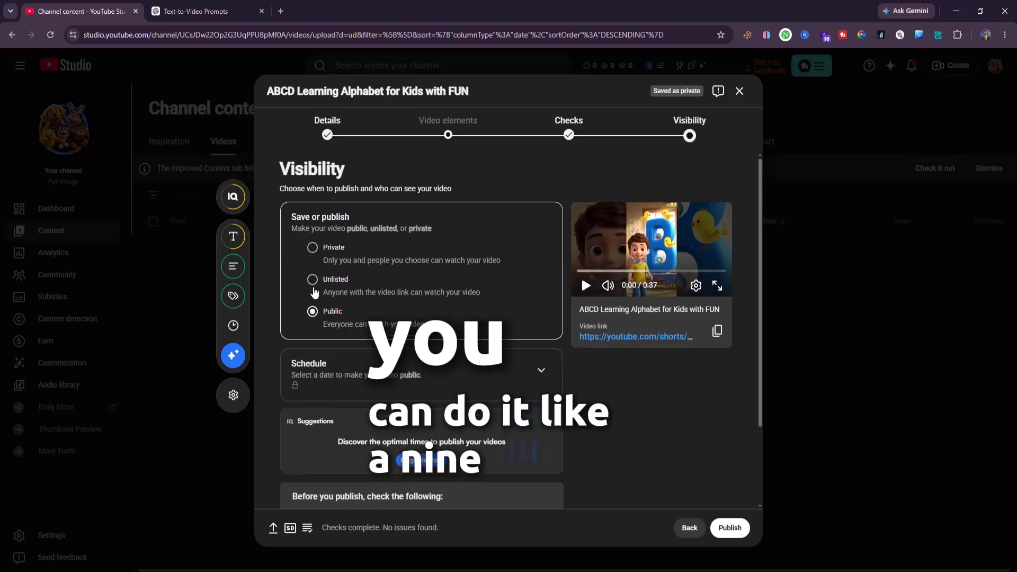
{"action": "left_click", "coordinate": [729, 529]}
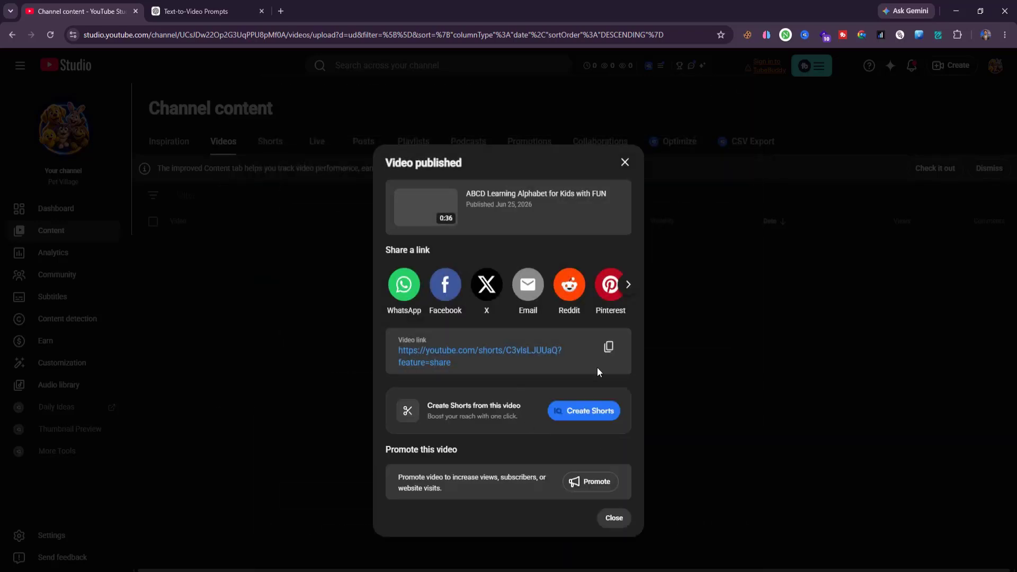
{"action": "left_click", "coordinate": [625, 162]}
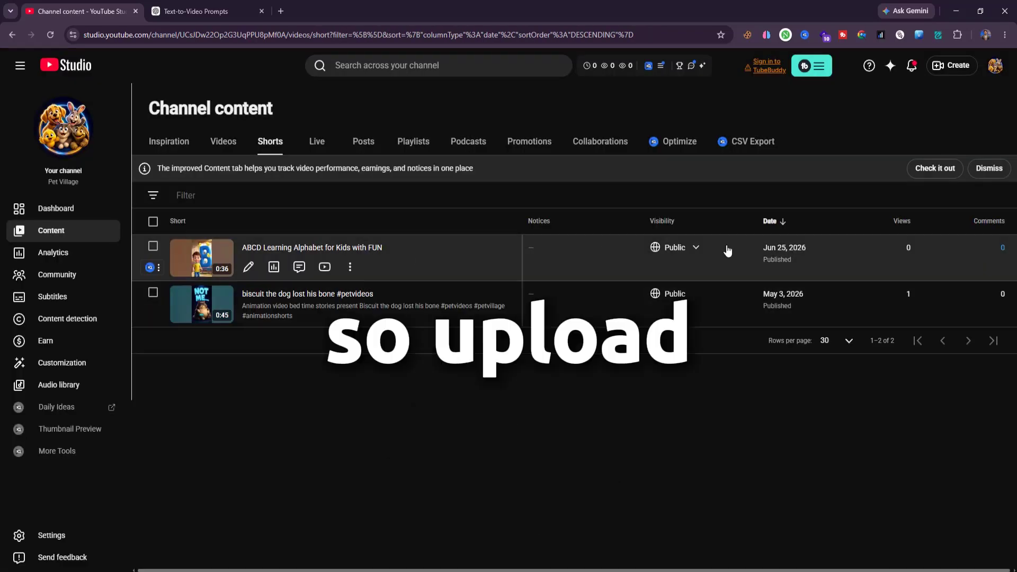